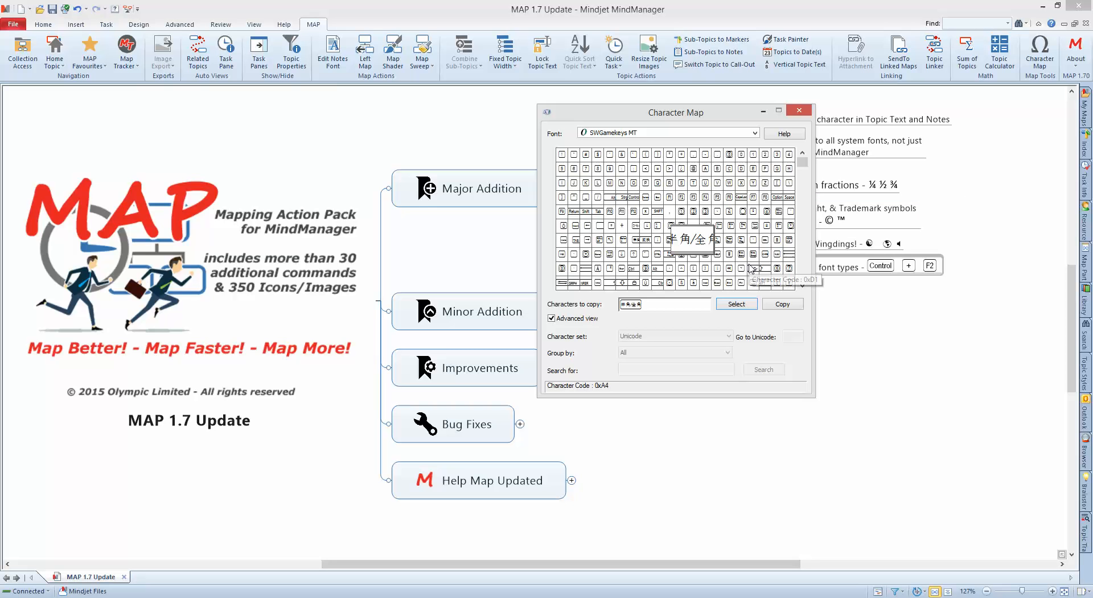
Close the Character Map and collapse the Map Tools Group branch along with its sub-branches
{"action": "left_click", "coordinate": [799, 112]}
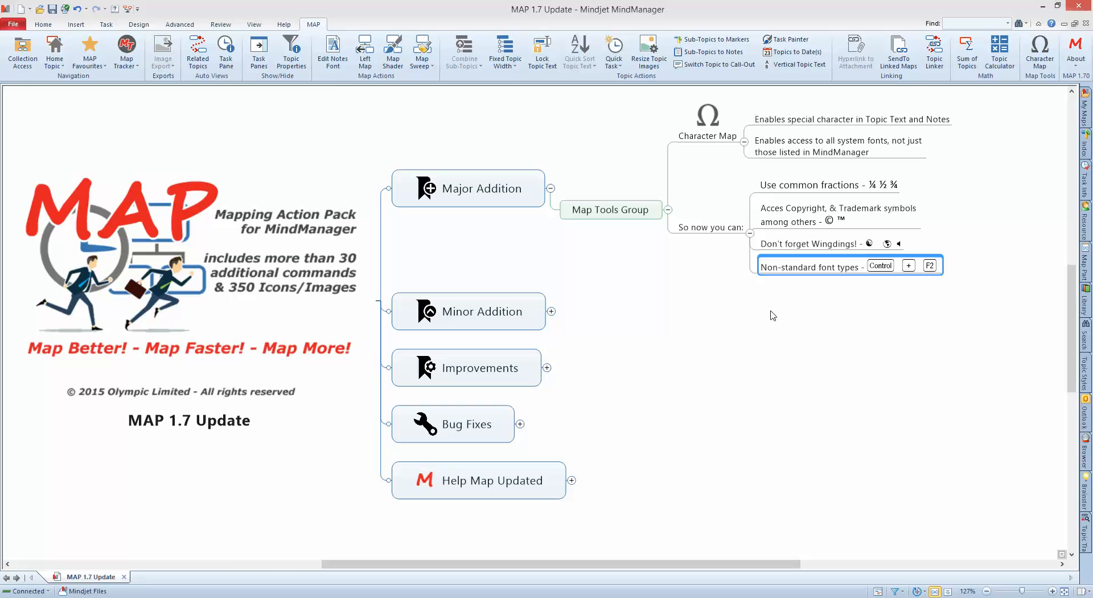
{"action": "left_click", "coordinate": [750, 233]}
{"action": "left_click", "coordinate": [744, 183]}
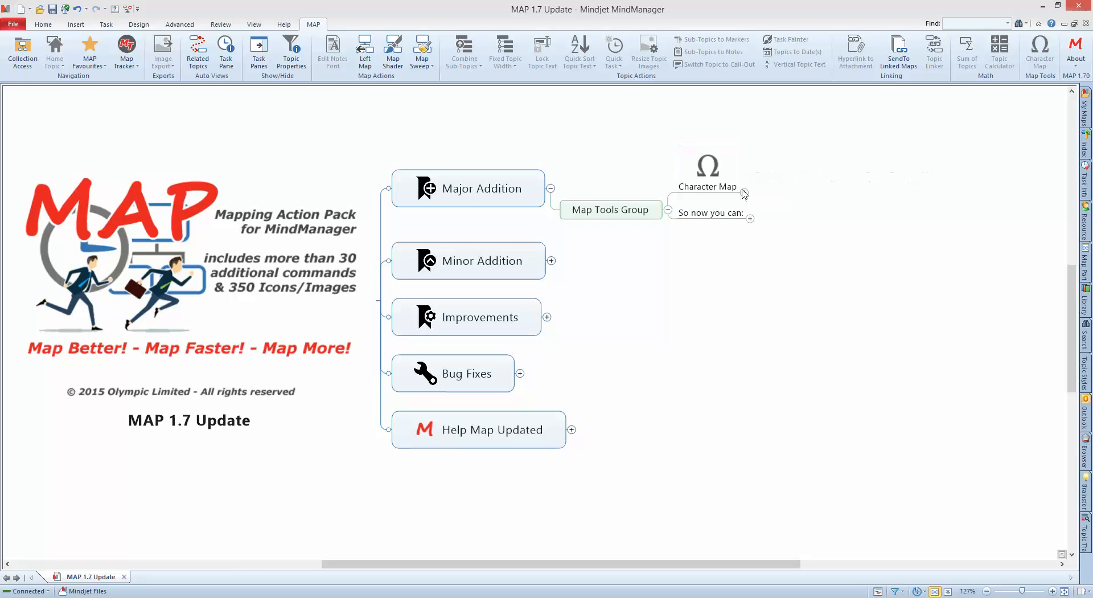
{"action": "left_click", "coordinate": [668, 210]}
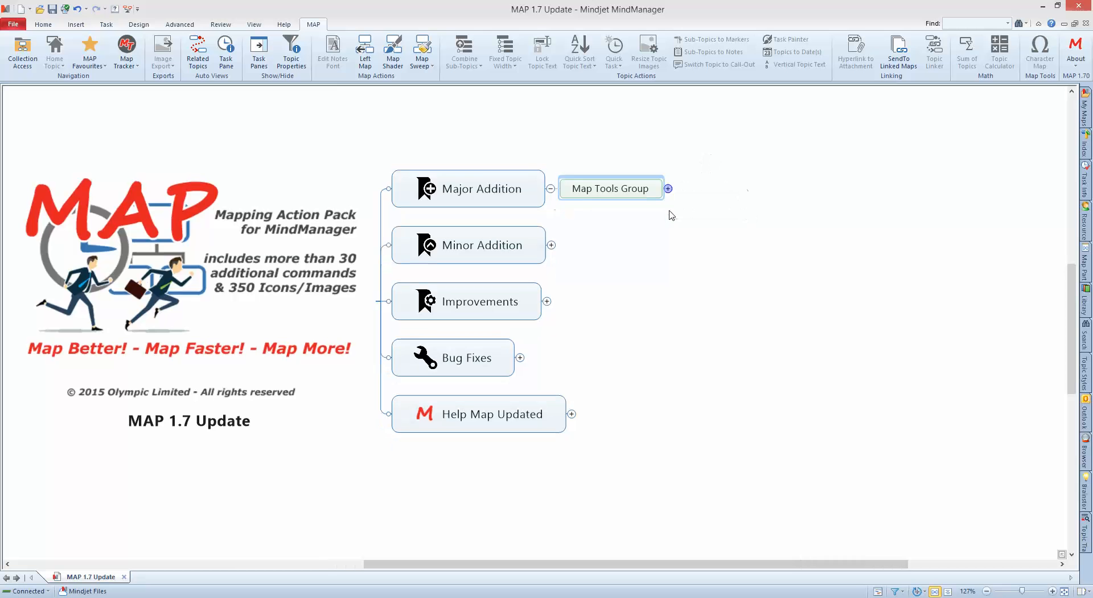
Expand the Minor Addition branch through Map Sweep to the topics under "So now you can:"
{"action": "left_click", "coordinate": [551, 245]}
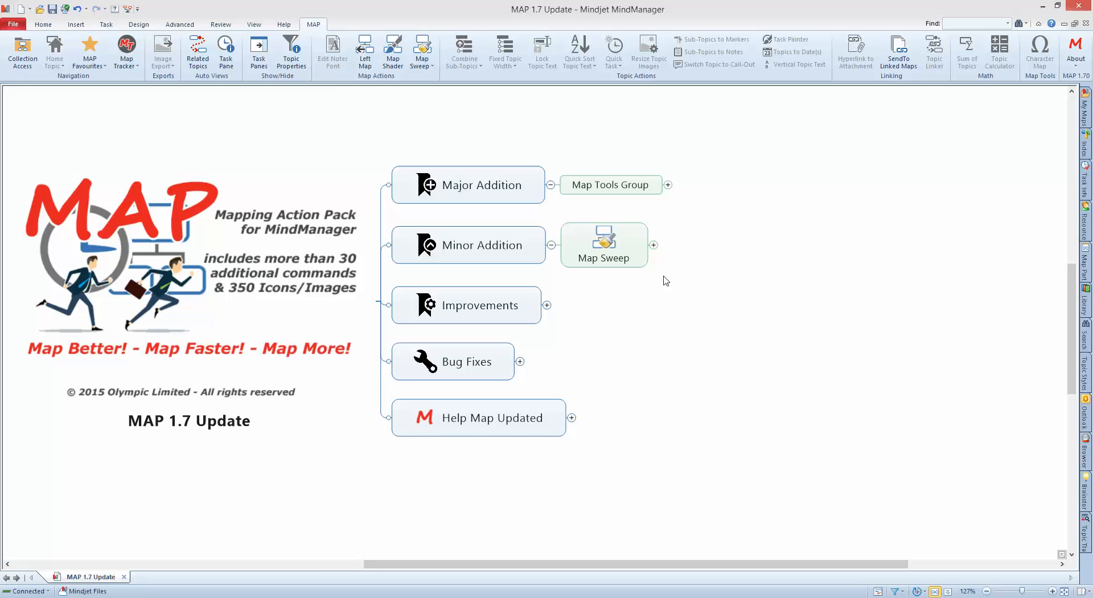
{"action": "left_click", "coordinate": [653, 245]}
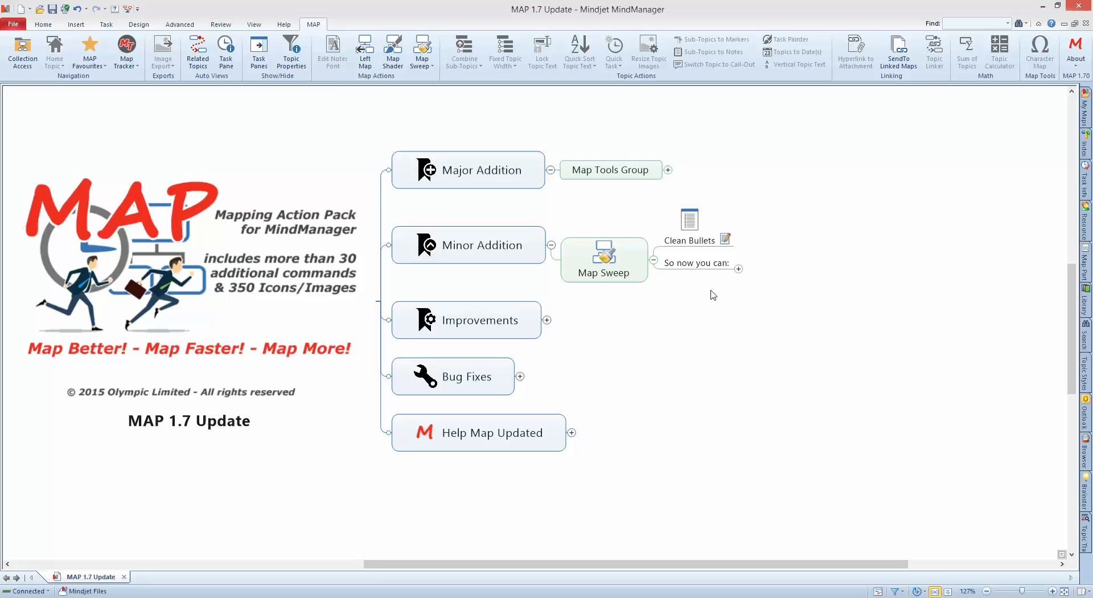
{"action": "left_click", "coordinate": [738, 269]}
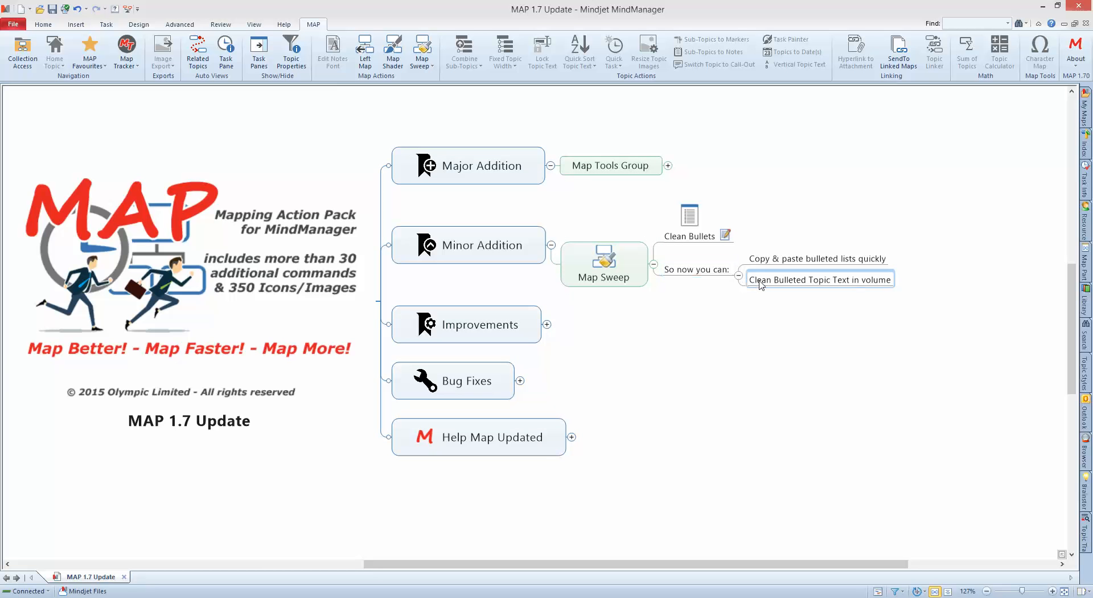
{"action": "left_click_drag", "start_coordinate": [733, 327], "coordinate": [673, 325]}
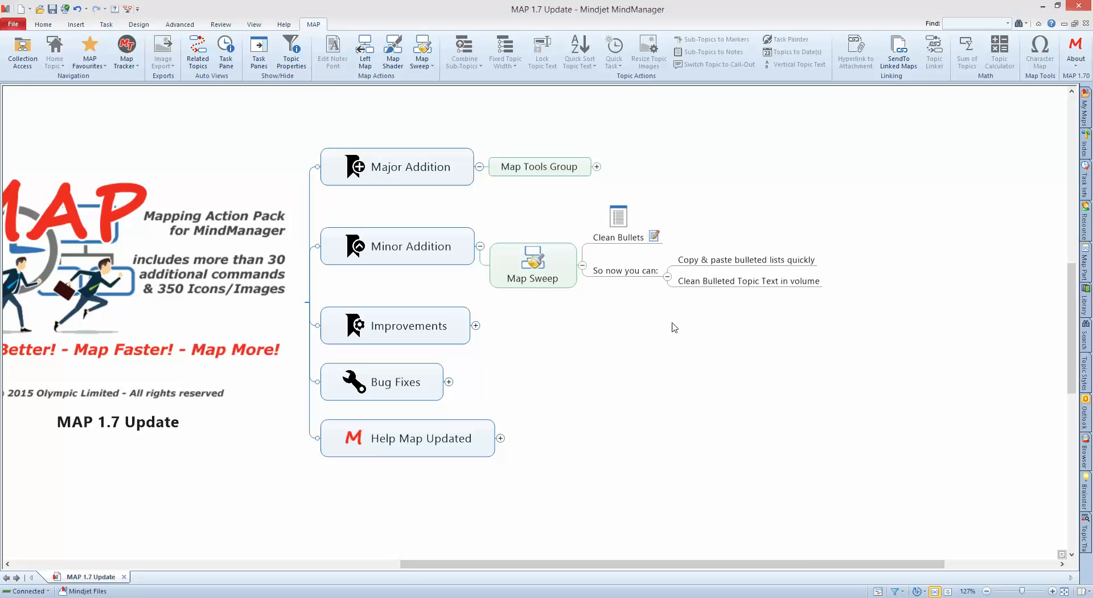
Copy the whole bulleted list example from the Clean Bullets topic notes and paste it as subtopics of "So now you can:"
{"action": "left_click", "coordinate": [655, 238]}
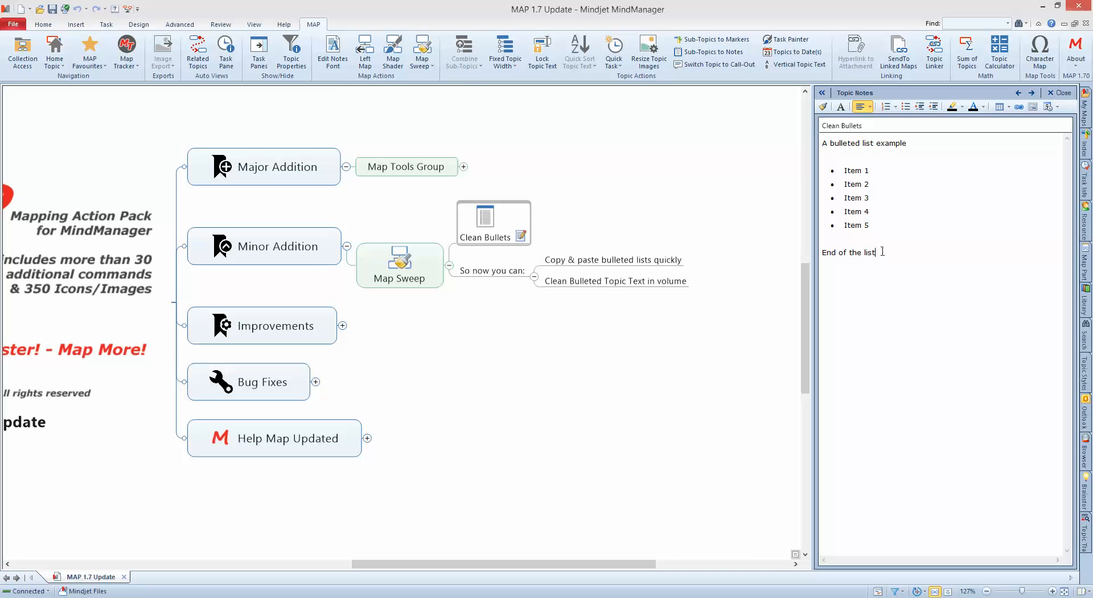
{"action": "left_click_drag", "start_coordinate": [882, 251], "coordinate": [824, 146]}
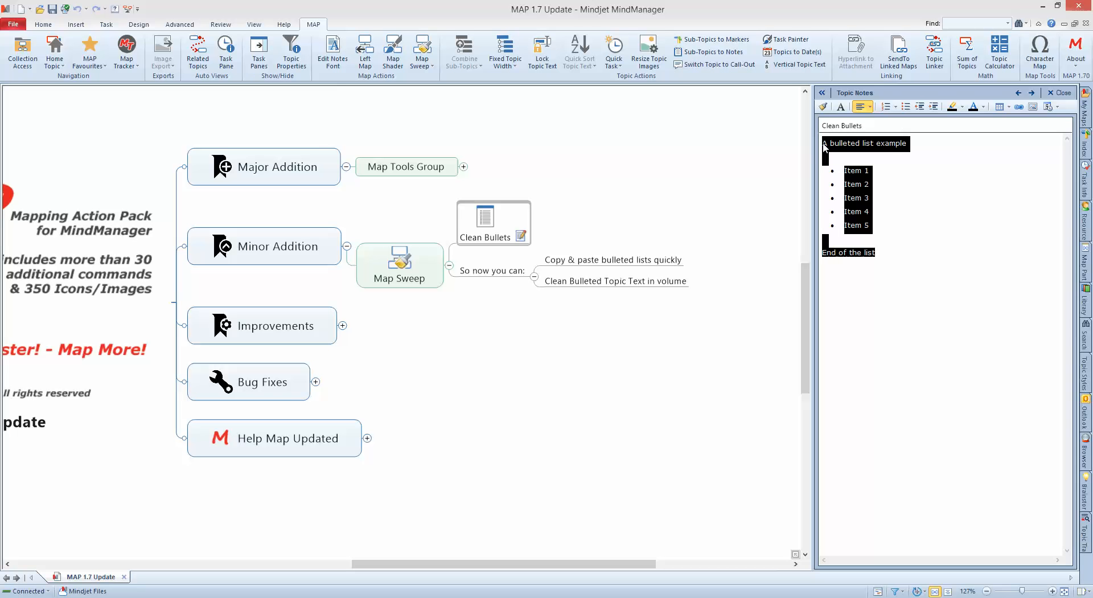
{"action": "left_click", "coordinate": [491, 273]}
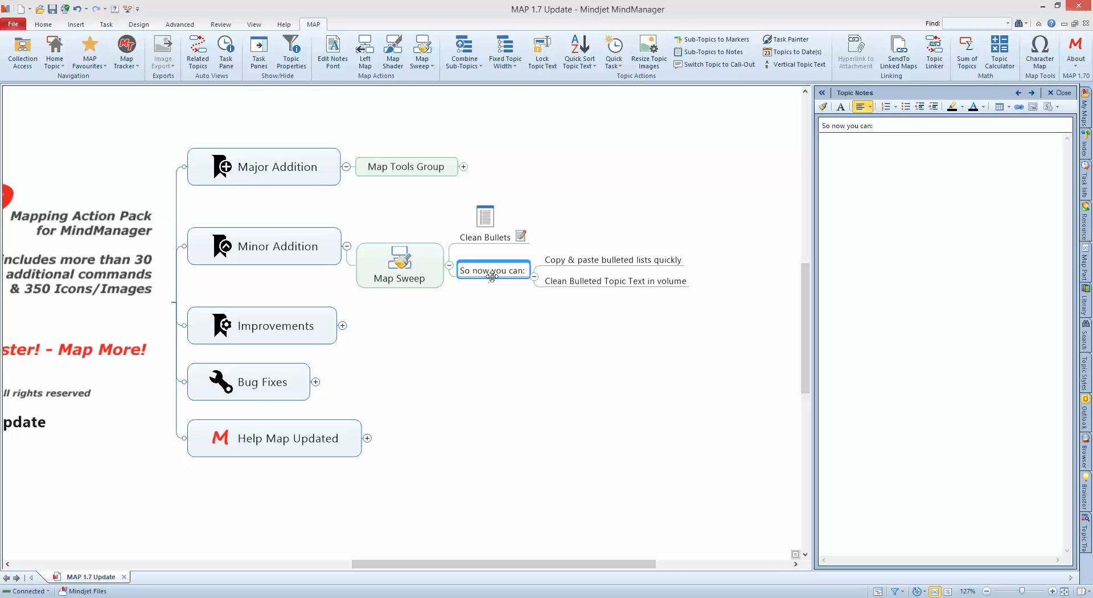
{"action": "type", "text": "A bulleted list example • Item 1 • Item 2 • Item 3 • Item 4 • Item 5 End of the list"}
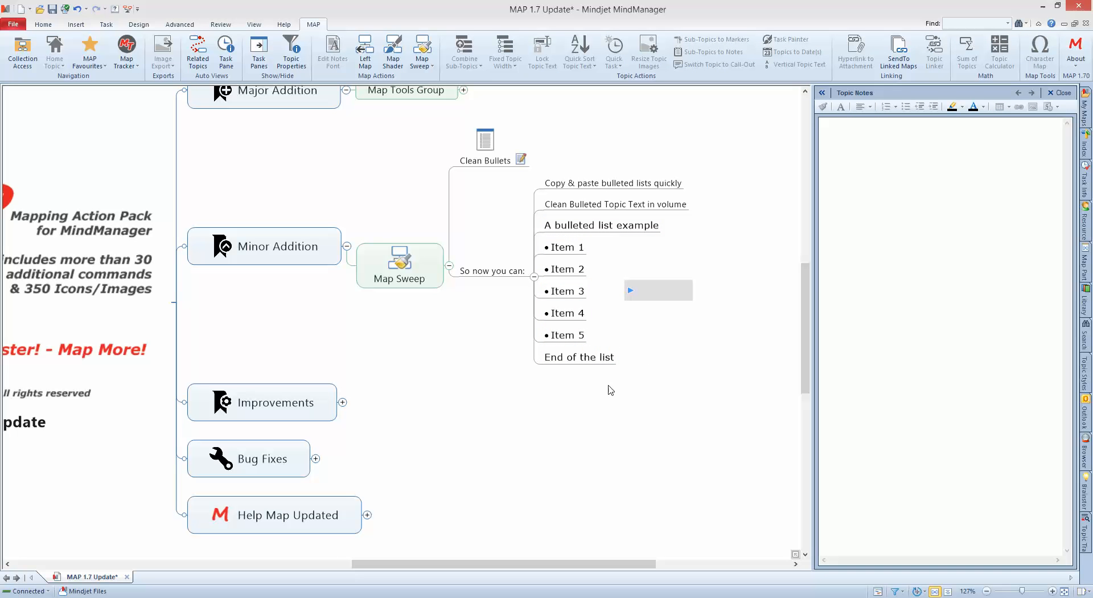
Apply Clean Bullets to all the pasted topics, from "A bulleted list example" to "End of the list", and deselect them
{"action": "left_click_drag", "start_coordinate": [598, 391], "coordinate": [577, 221]}
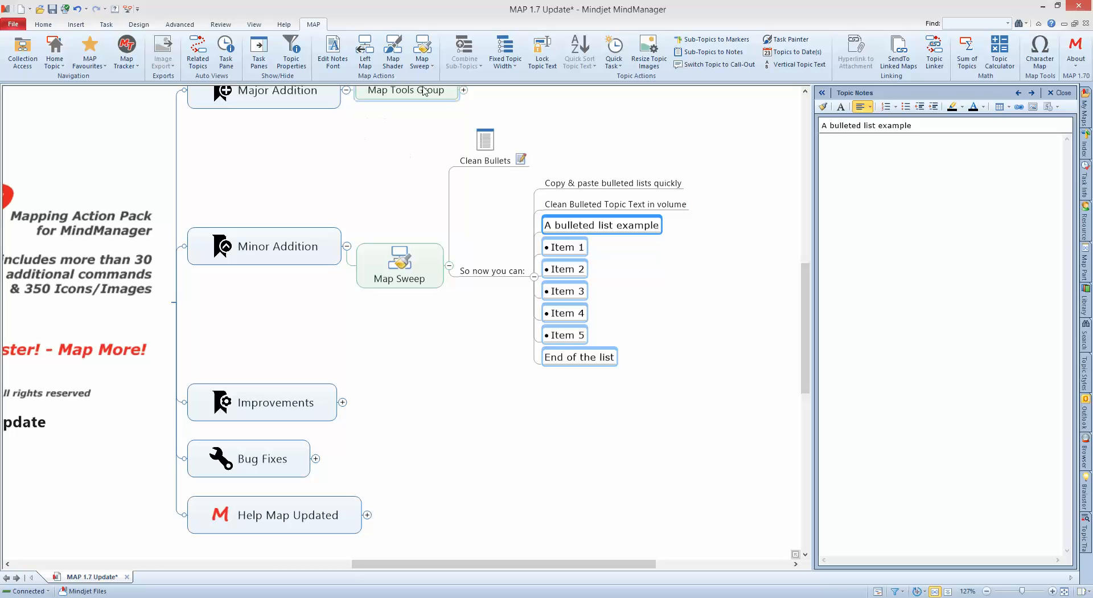
{"action": "left_click", "coordinate": [430, 68]}
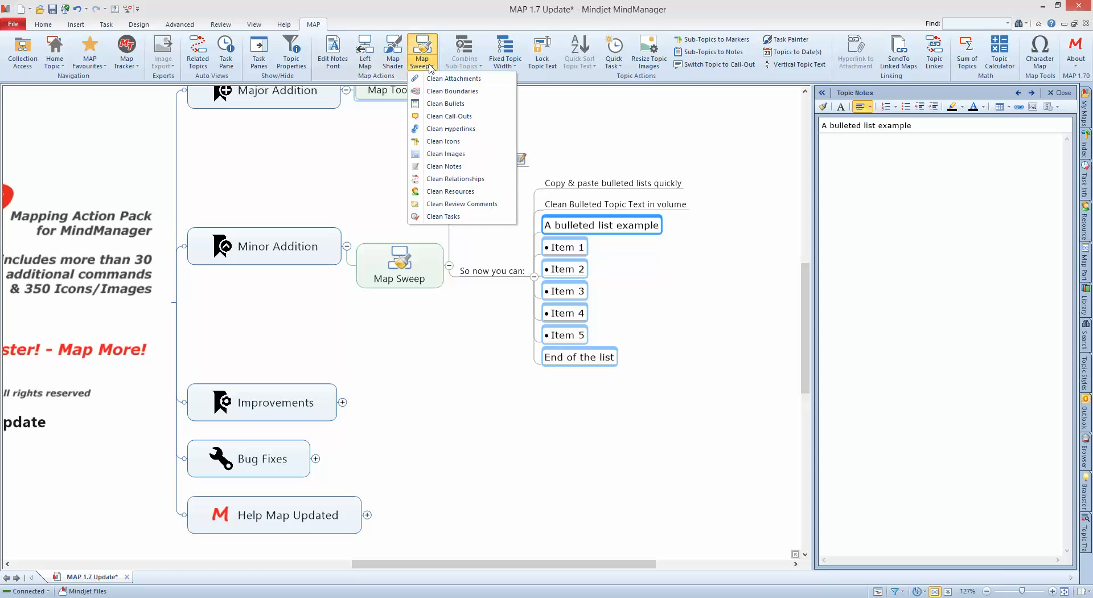
{"action": "left_click", "coordinate": [452, 107]}
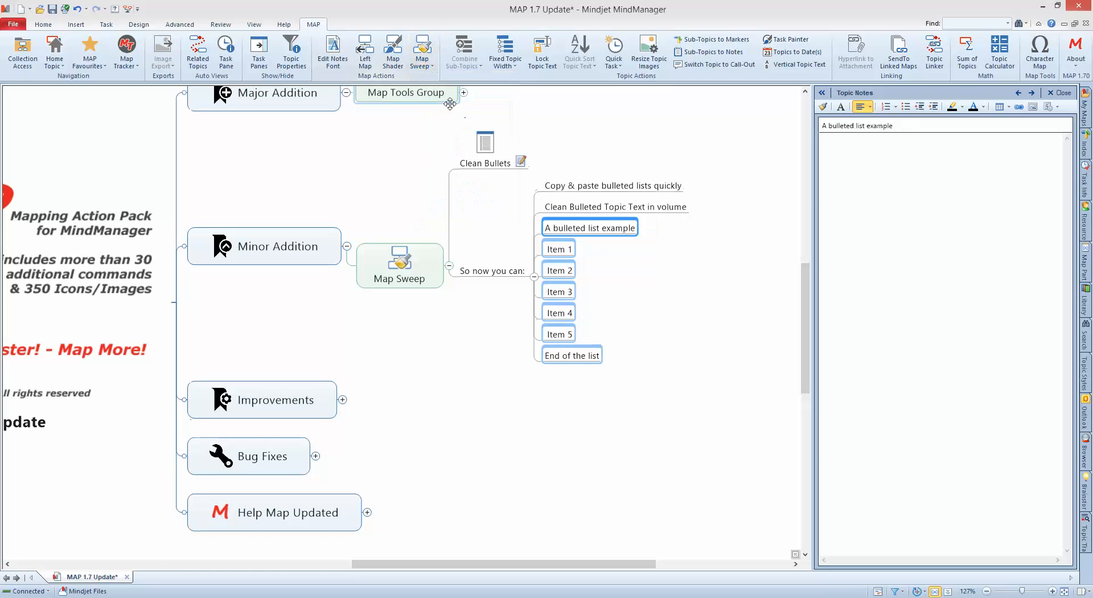
{"action": "left_click", "coordinate": [631, 293]}
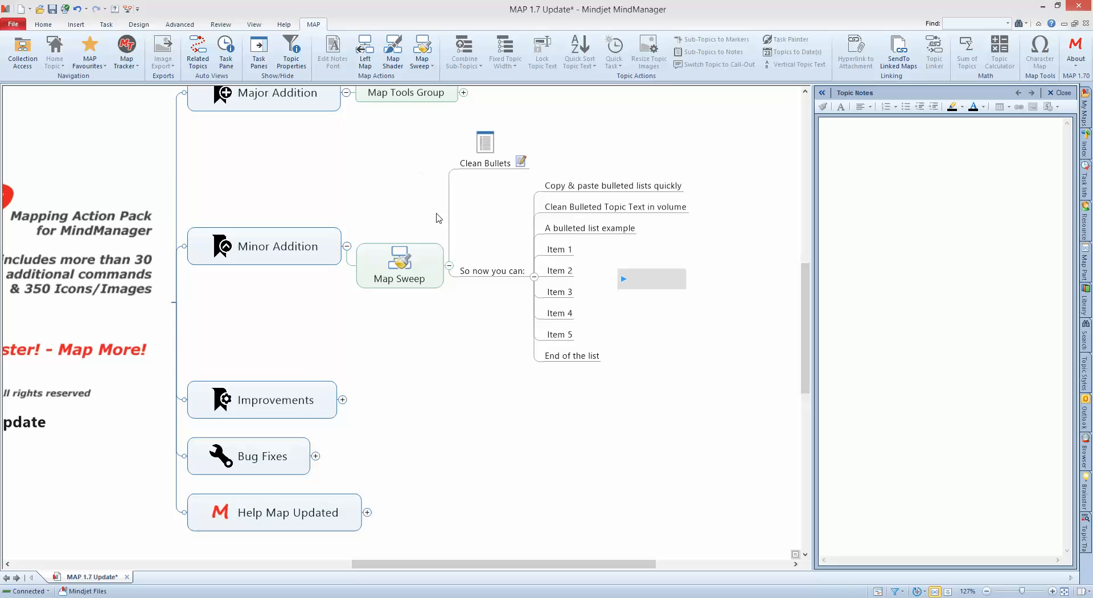
Collapse the Map Sweep branch and expand the Improvements branch
{"action": "left_click", "coordinate": [534, 278]}
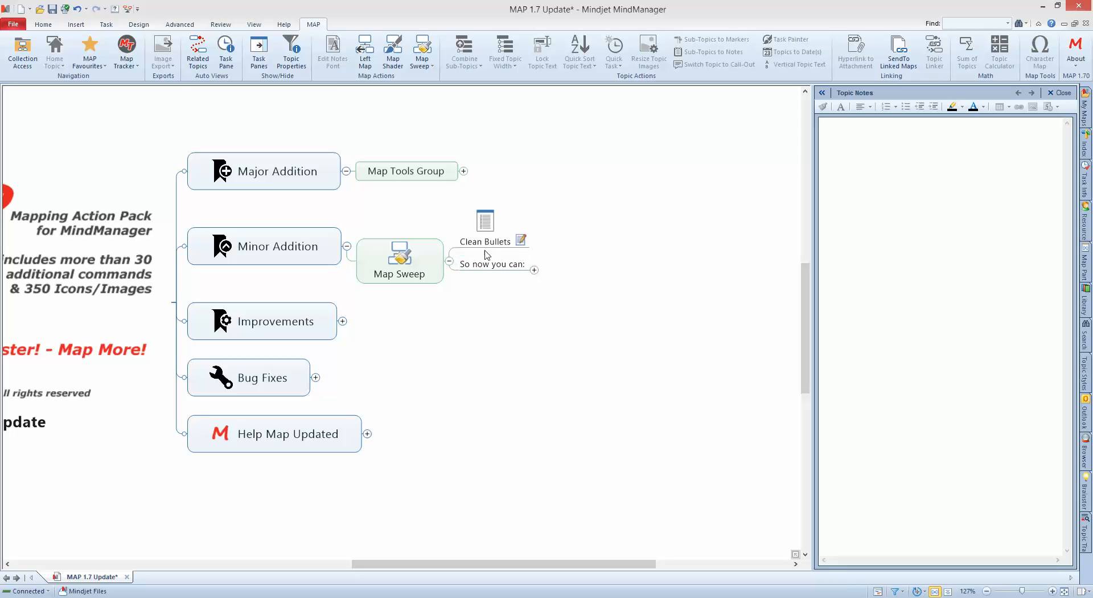
{"action": "left_click", "coordinate": [450, 261]}
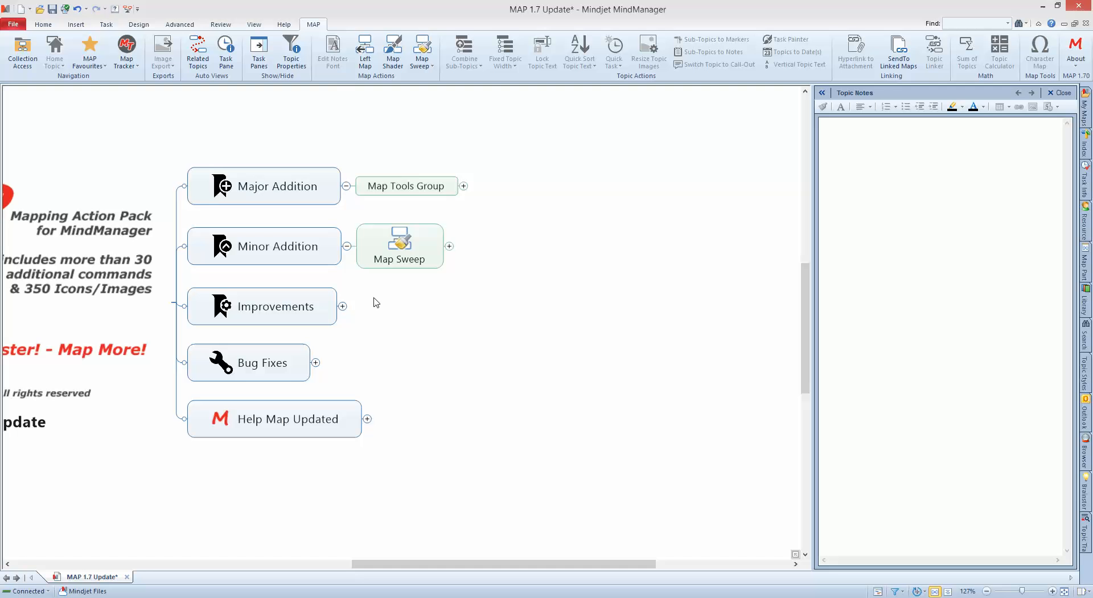
{"action": "left_click", "coordinate": [343, 306]}
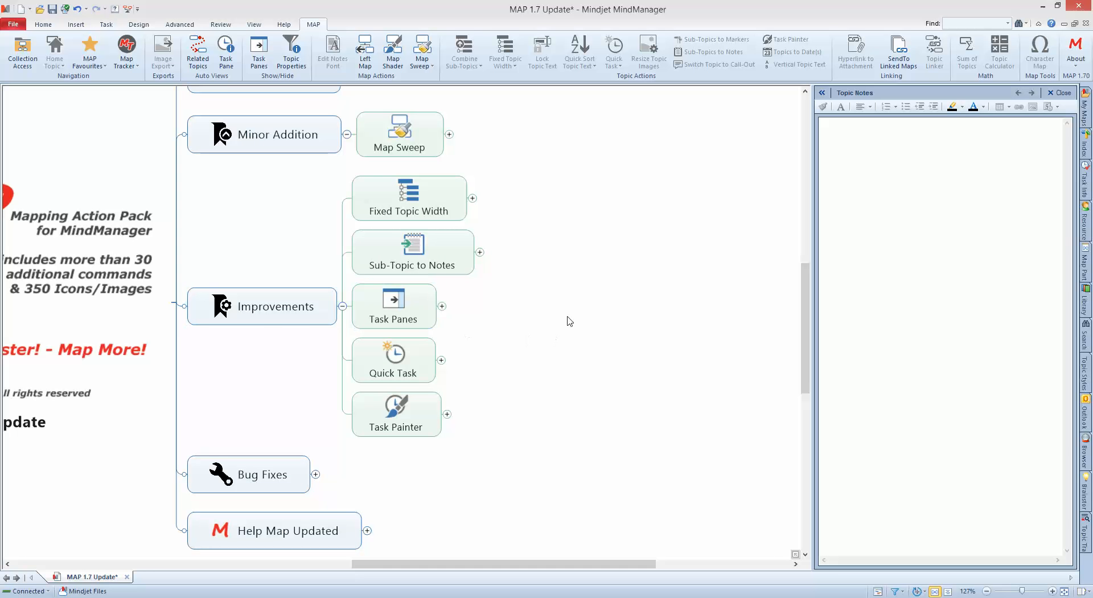
{"action": "left_click_drag", "start_coordinate": [568, 319], "coordinate": [537, 293]}
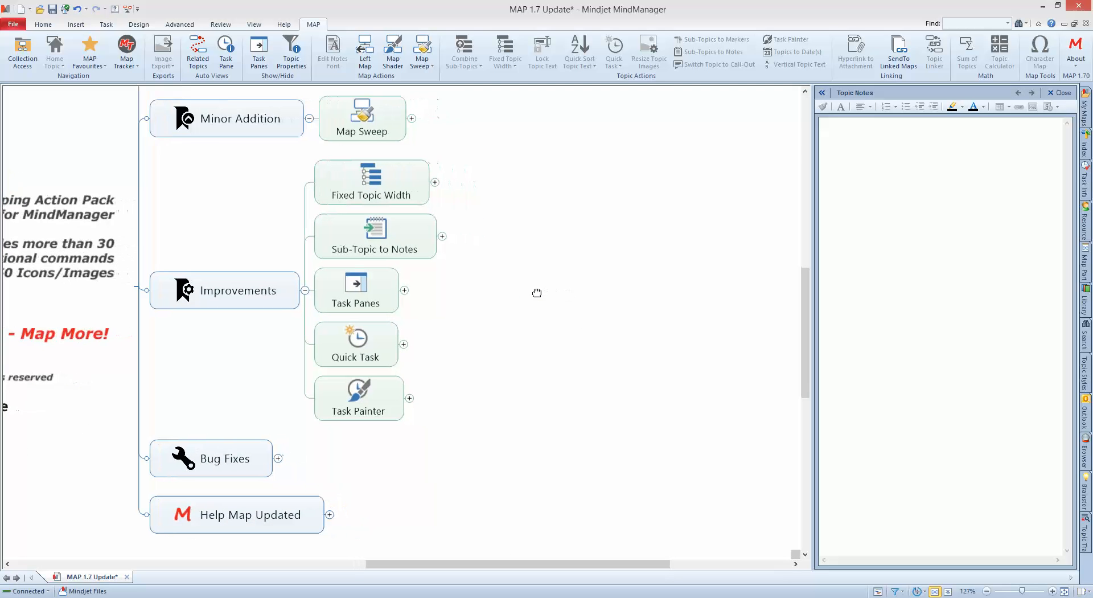
Close the topic notes and expand Fixed Topic Width down to the sub-topics under "Get perfect alignment"
{"action": "left_click", "coordinate": [1059, 93]}
{"action": "left_click", "coordinate": [543, 198]}
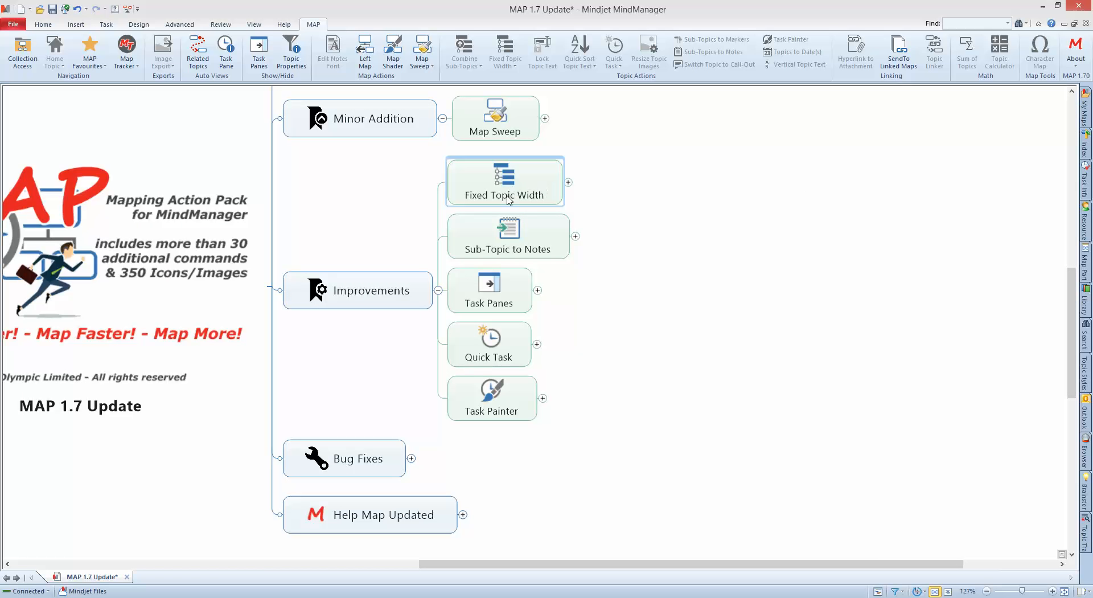
{"action": "left_click", "coordinate": [568, 182]}
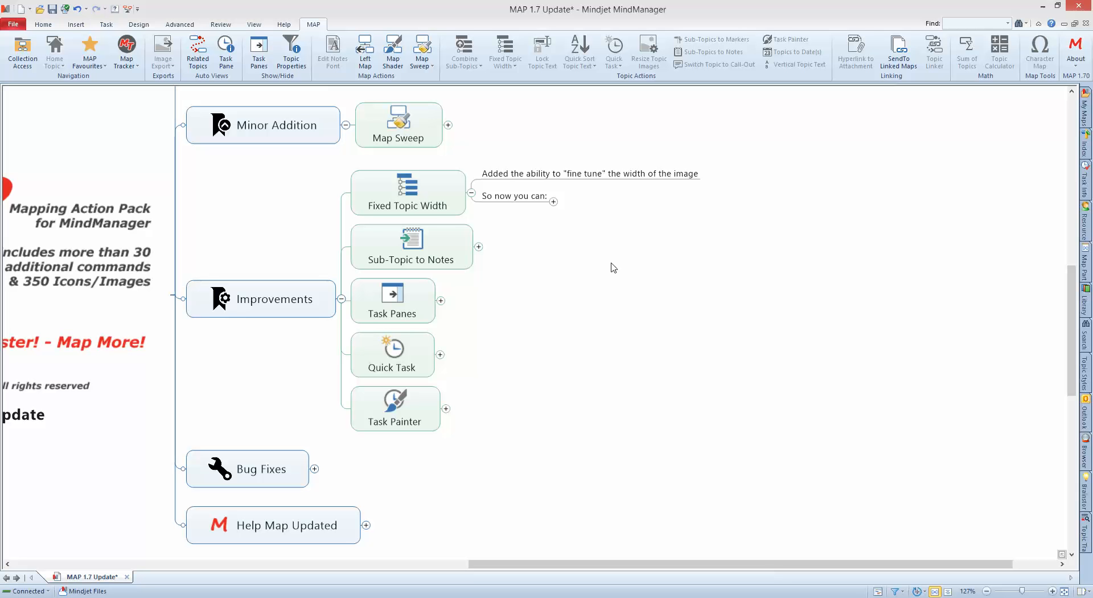
{"action": "left_click", "coordinate": [553, 202]}
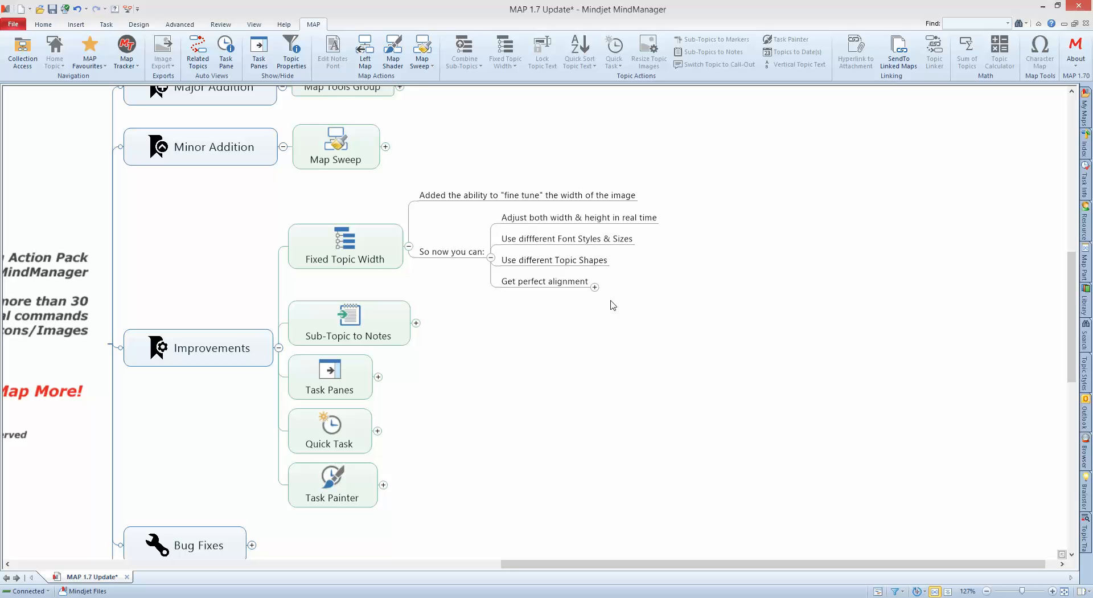
{"action": "left_click", "coordinate": [594, 286]}
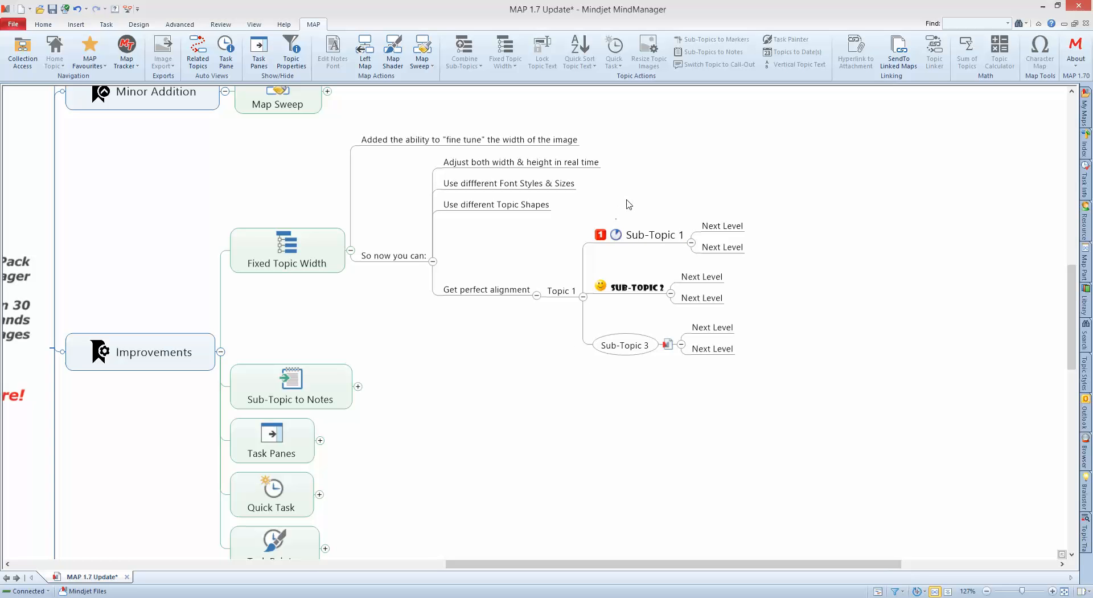
Apply a fixed topic width to Sub-Topic 1, Sub-Topic 2 and Sub-Topic 3 together
{"action": "left_click_drag", "start_coordinate": [629, 203], "coordinate": [621, 355]}
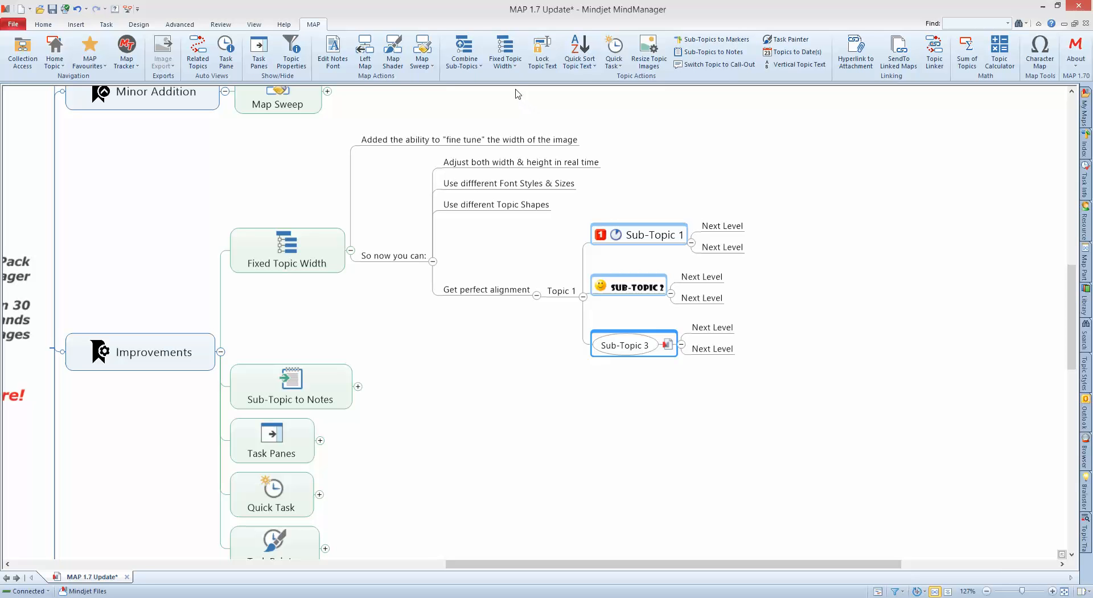
{"action": "left_click", "coordinate": [510, 48]}
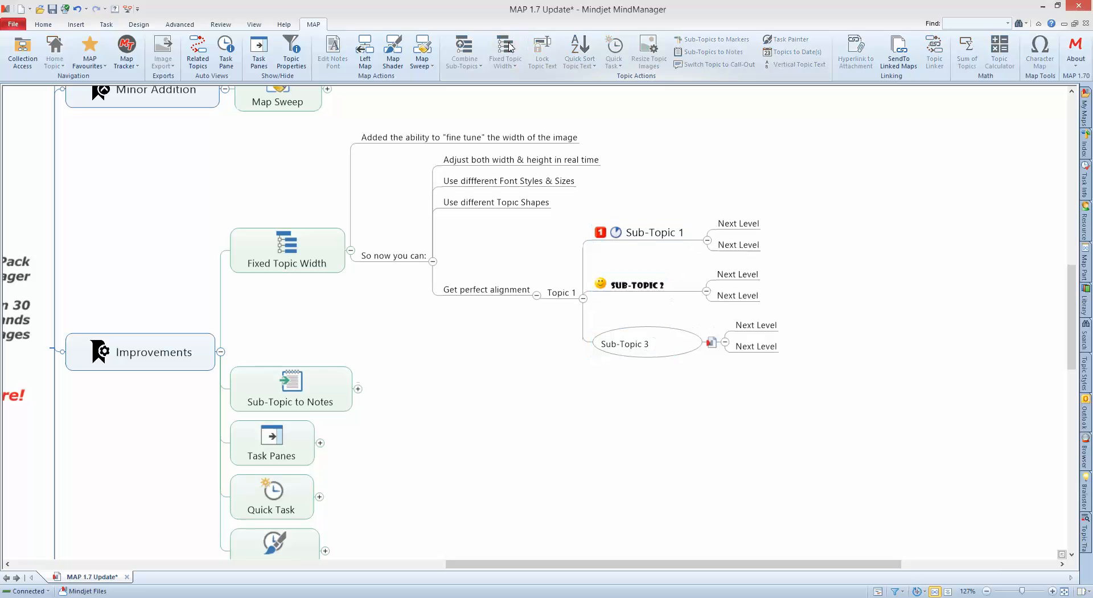
{"action": "left_click", "coordinate": [521, 90]}
Set a custom fixed width of 150 pixels for Sub-Topic 1 and Sub-Topic 2
{"action": "left_click", "coordinate": [648, 285]}
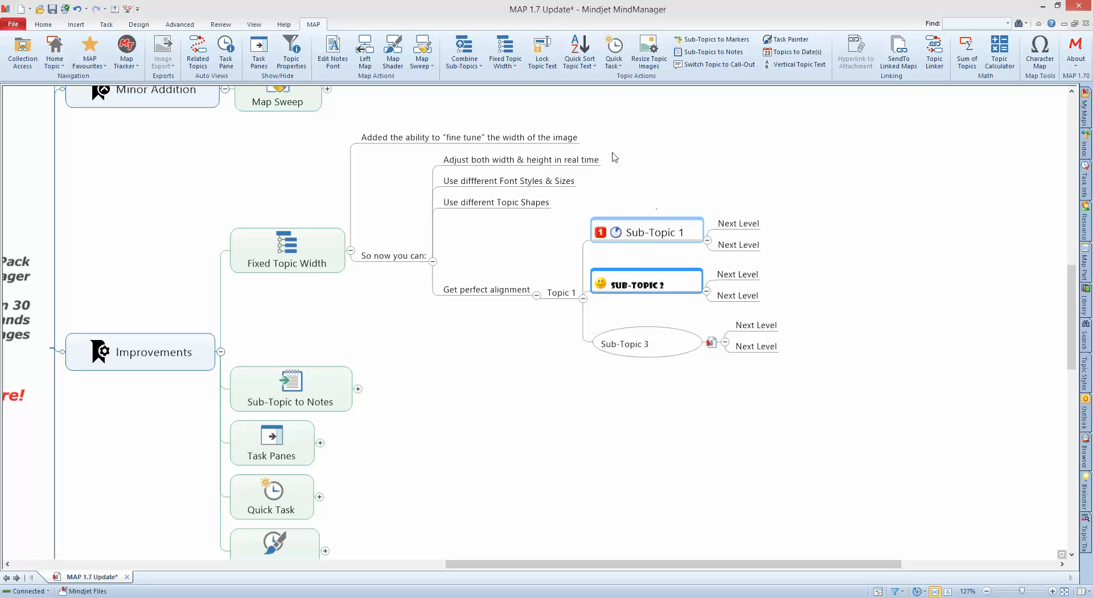
{"action": "left_click", "coordinate": [508, 48]}
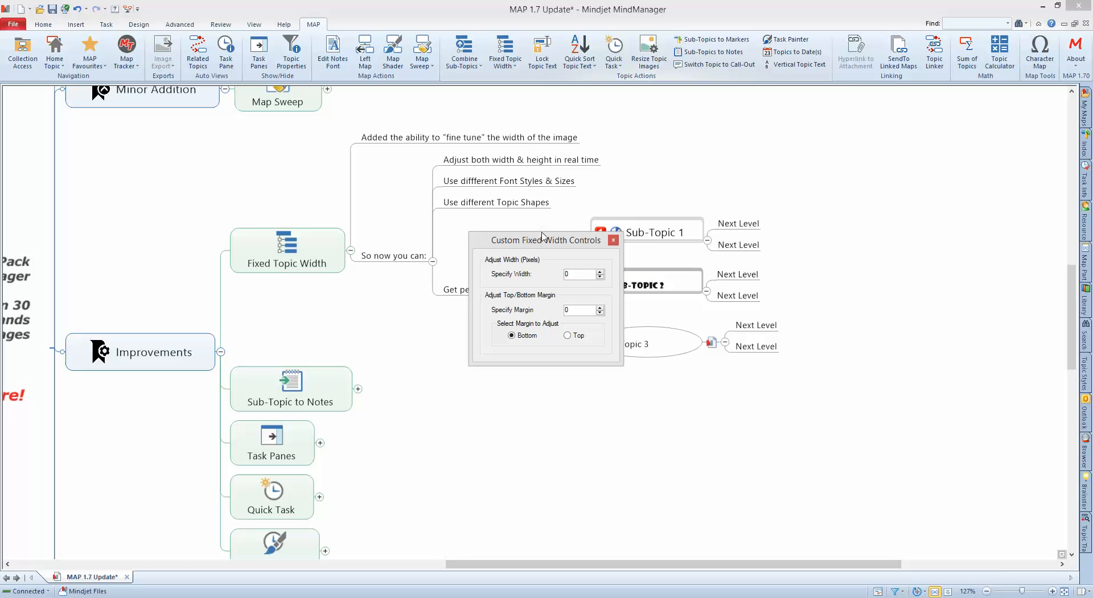
{"action": "left_click_drag", "start_coordinate": [535, 236], "coordinate": [483, 217]}
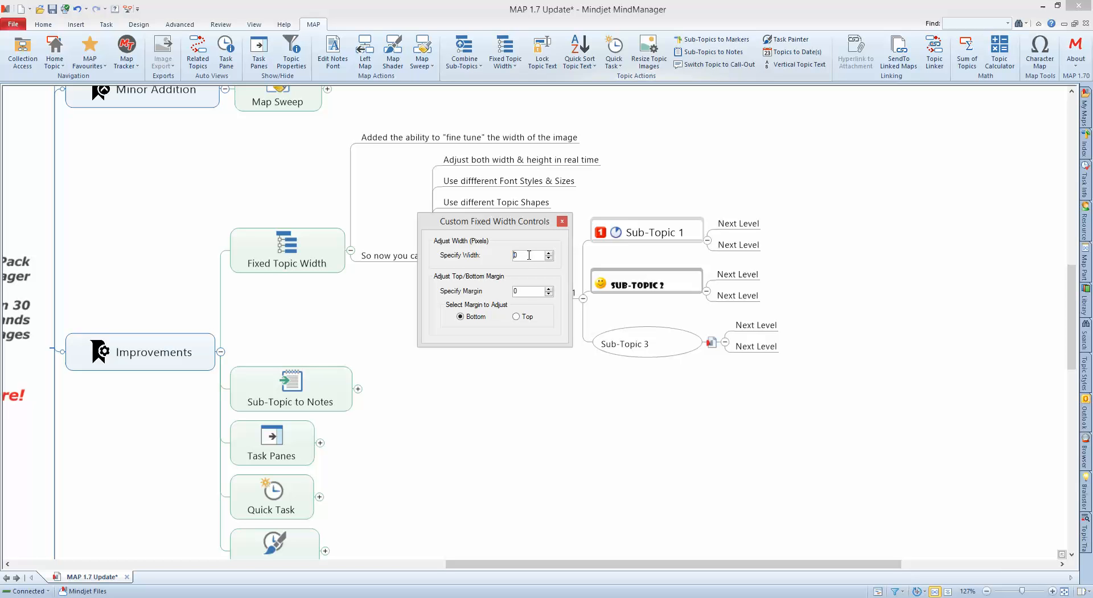
{"action": "double_click", "coordinate": [528, 255]}
{"action": "type", "text": "150"}
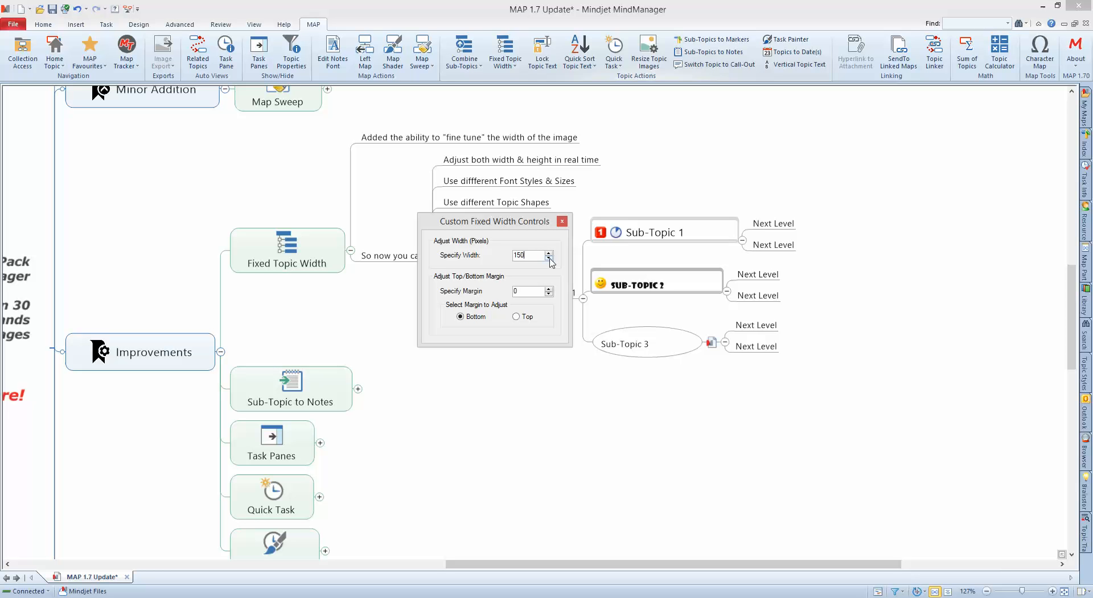
Fine-tune the custom width of the two selected sub-topics down to 143 and back up to 148 pixels, and close the width controls
{"action": "left_click", "coordinate": [549, 258]}
{"action": "left_click", "coordinate": [550, 258]}
{"action": "left_click", "coordinate": [549, 259]}
{"action": "left_click", "coordinate": [549, 258]}
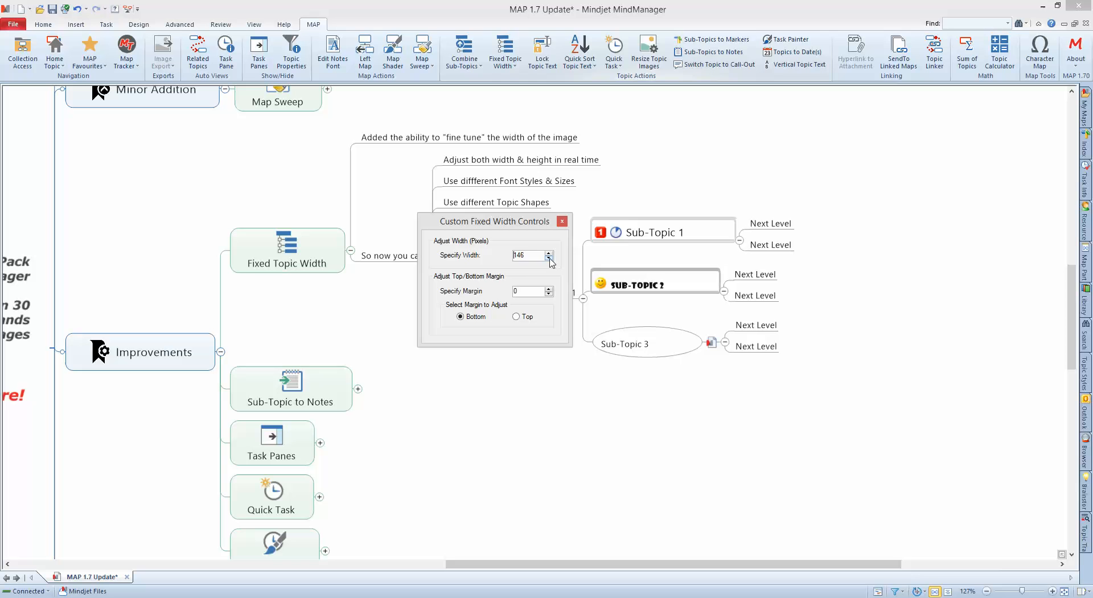
{"action": "left_click", "coordinate": [549, 258]}
{"action": "left_click", "coordinate": [549, 258]}
{"action": "left_click", "coordinate": [550, 259]}
{"action": "left_click", "coordinate": [549, 254]}
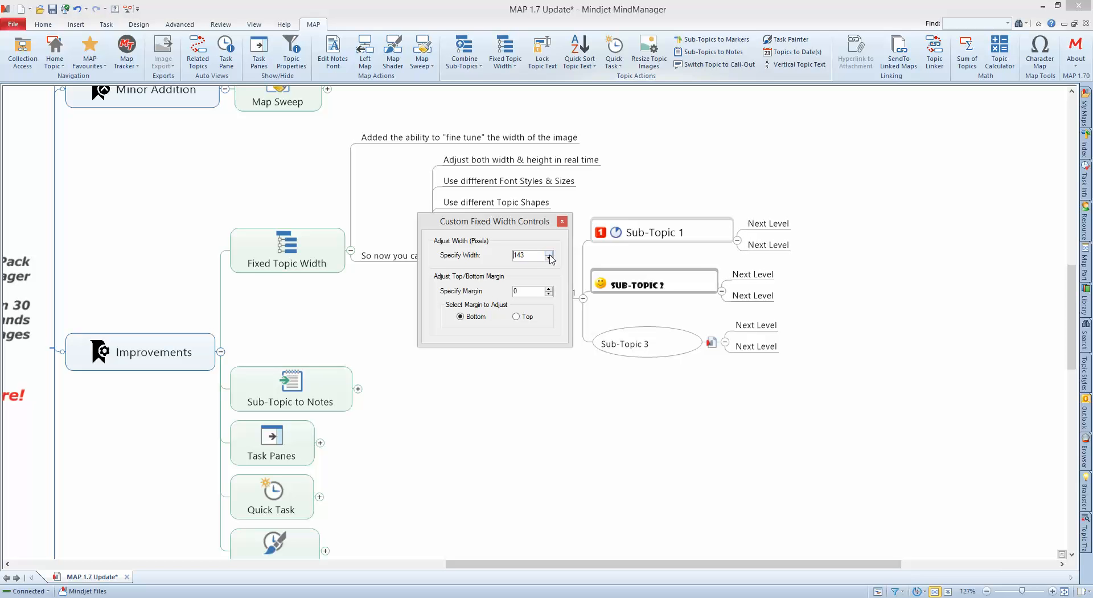
{"action": "left_click", "coordinate": [549, 253]}
{"action": "left_click", "coordinate": [549, 253]}
{"action": "left_click", "coordinate": [550, 253]}
{"action": "left_click", "coordinate": [549, 253]}
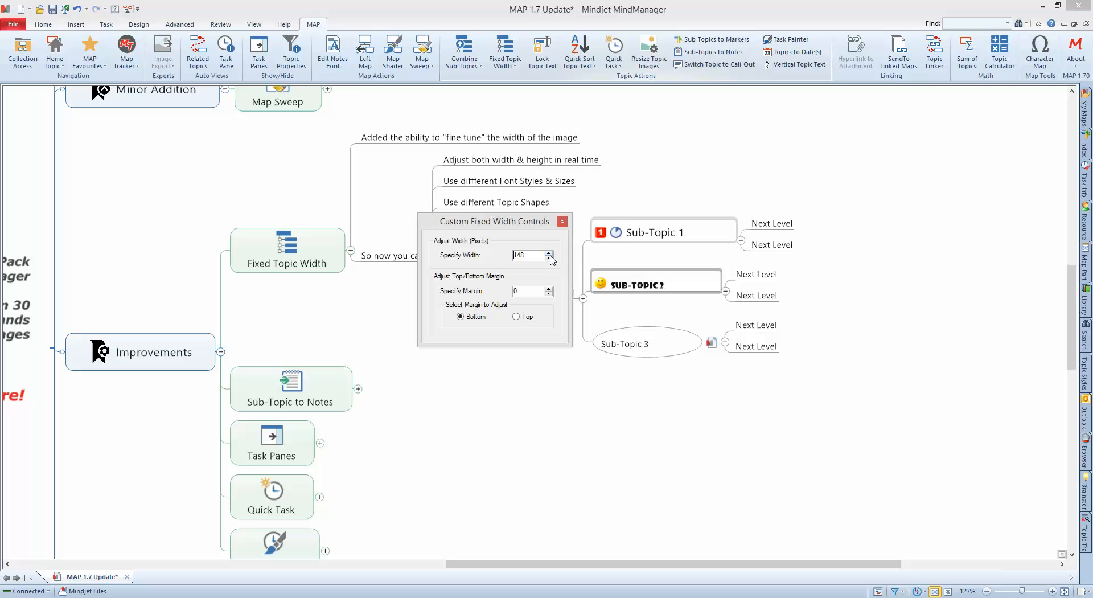
{"action": "left_click", "coordinate": [561, 221]}
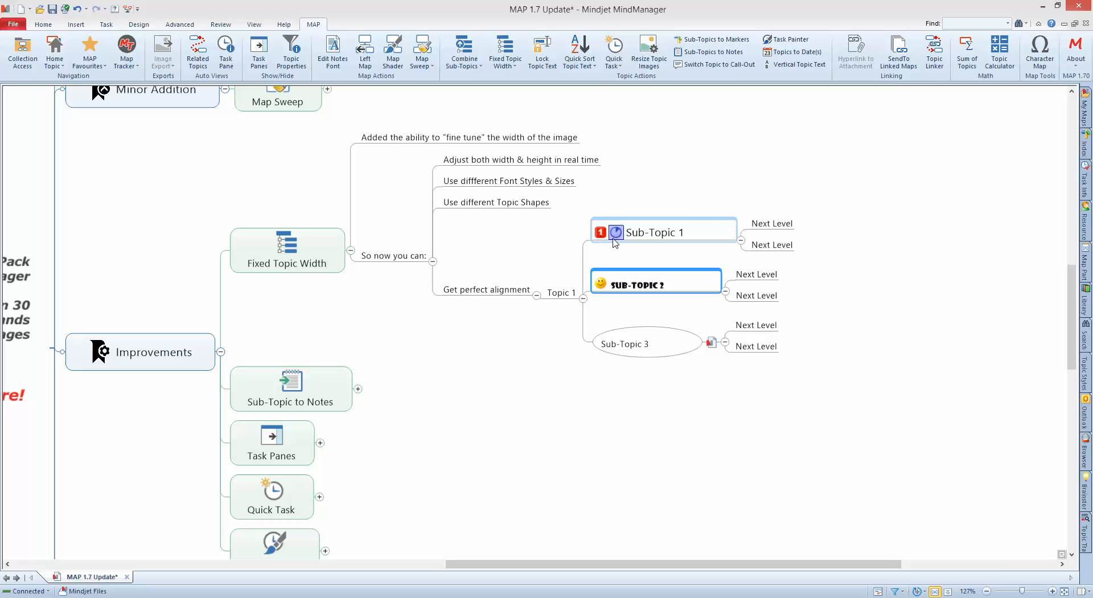
{"action": "mouse_move", "coordinate": [615, 234]}
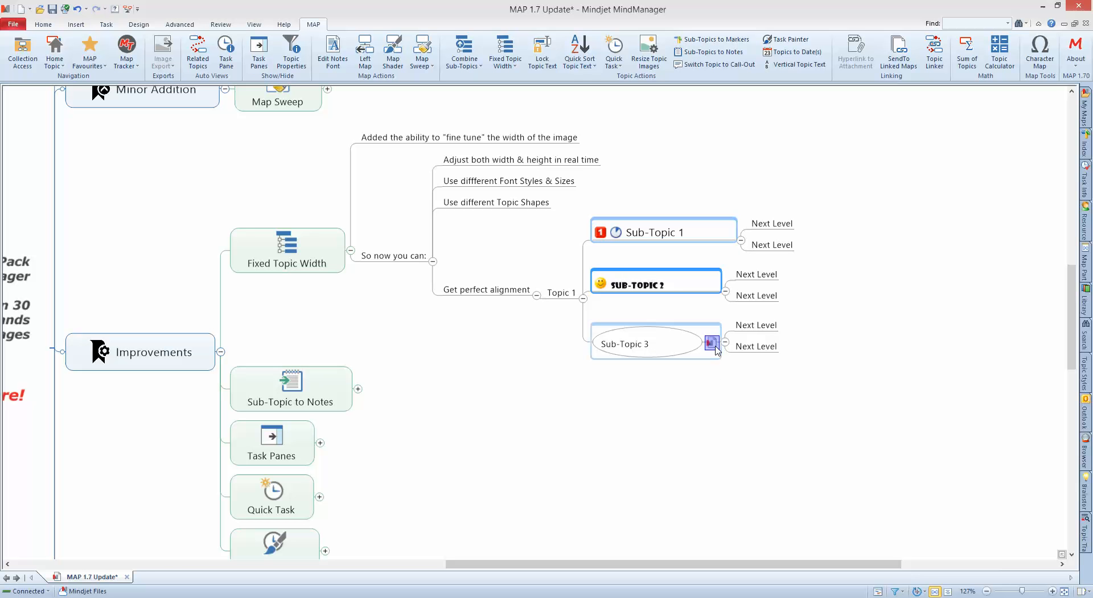
{"action": "mouse_move", "coordinate": [711, 345]}
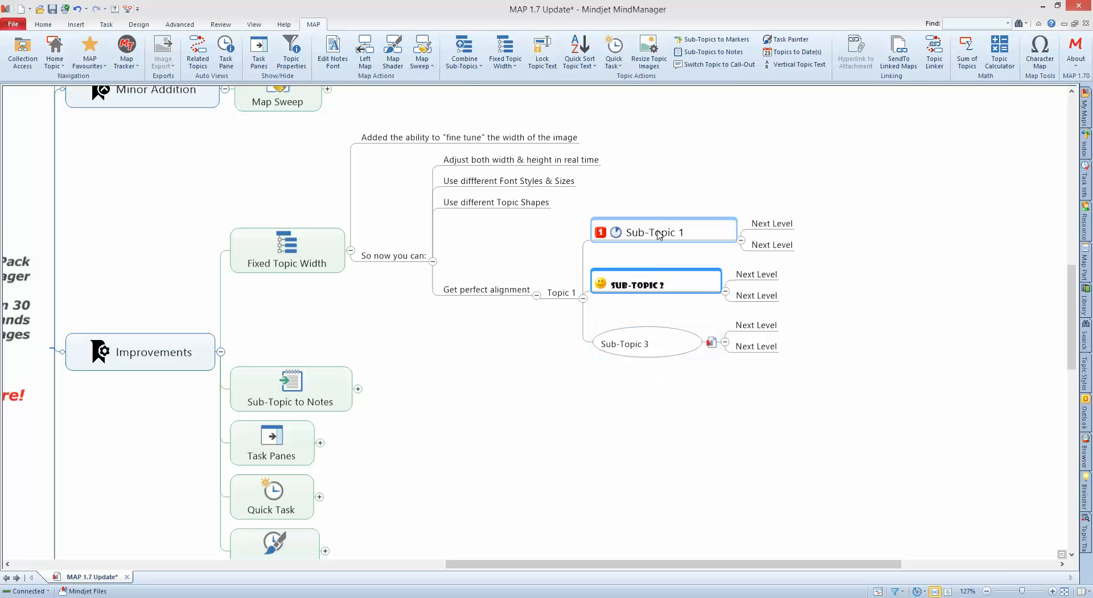
Reduce the custom fixed width of Sub-Topic 2 alone to about 144 pixels and close the width controls
{"action": "left_click", "coordinate": [644, 182]}
{"action": "left_click", "coordinate": [653, 289]}
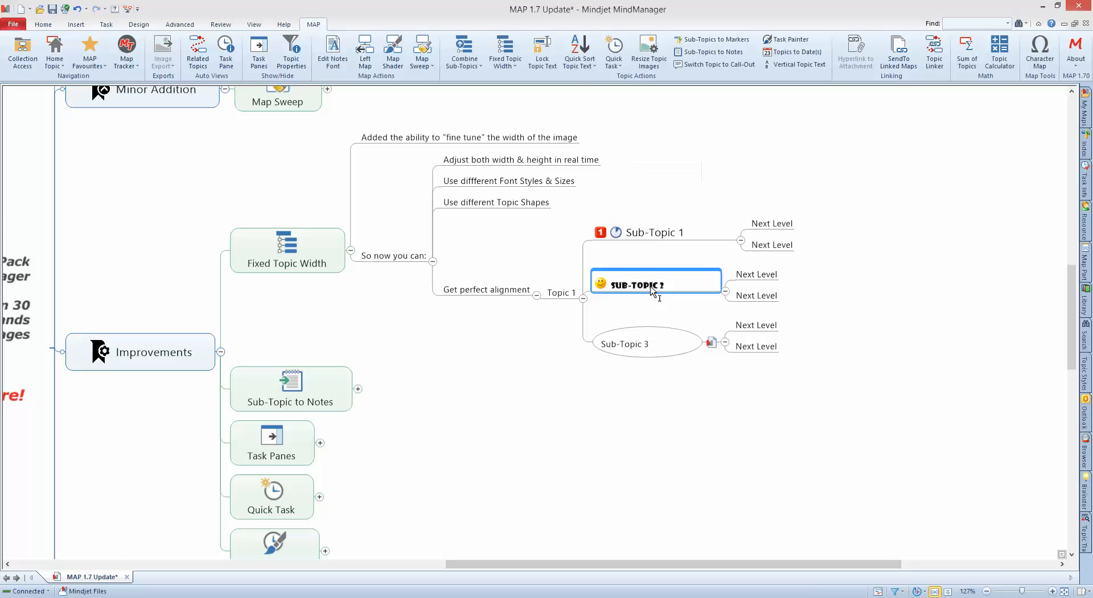
{"action": "left_click", "coordinate": [511, 52]}
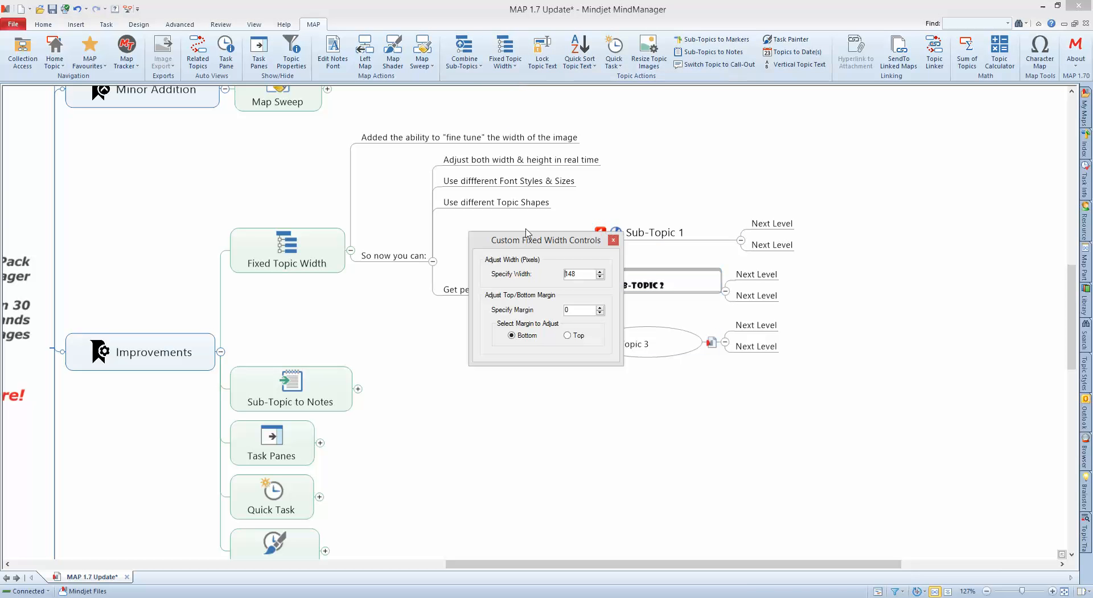
{"action": "left_click", "coordinate": [600, 277]}
{"action": "left_click", "coordinate": [600, 277]}
{"action": "left_click", "coordinate": [600, 278]}
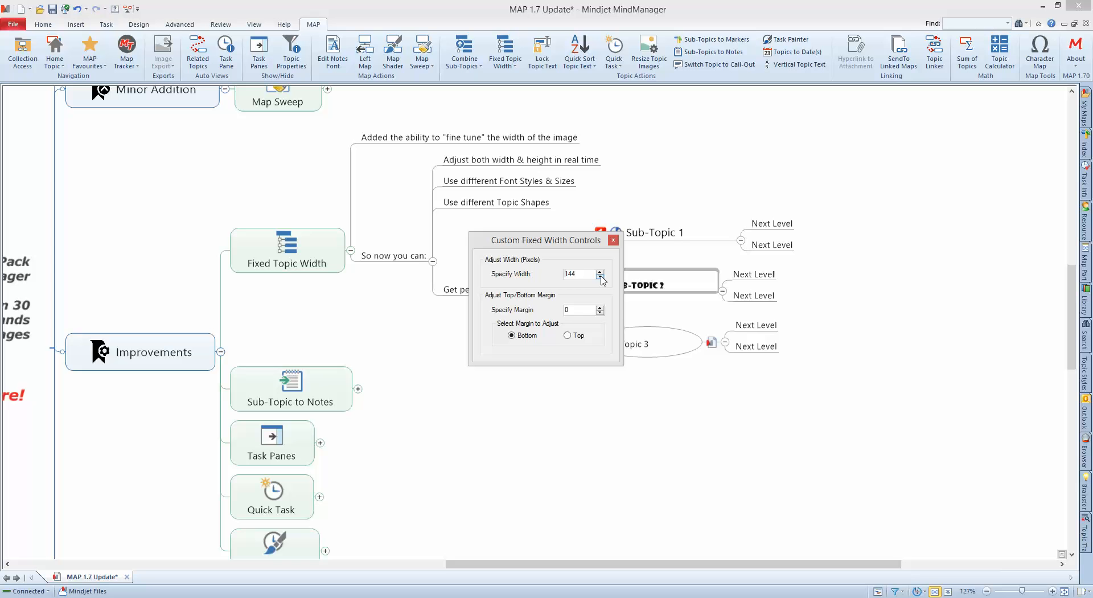
{"action": "left_click", "coordinate": [600, 277]}
{"action": "left_click", "coordinate": [613, 239]}
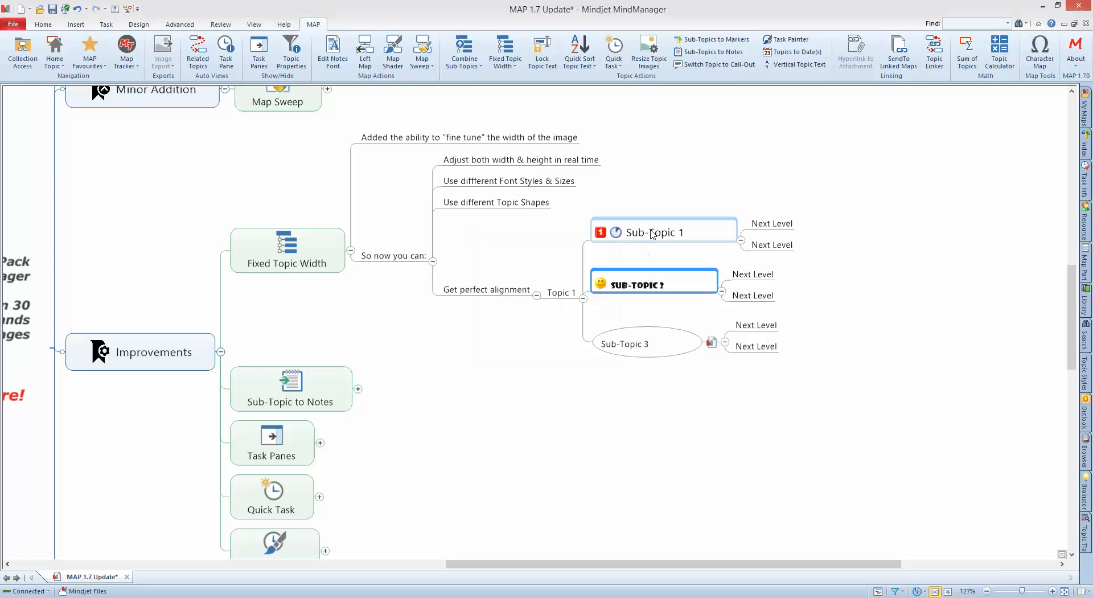
Reduce the custom fixed width of Sub-Topic 1 to 122 pixels so its branch aligns with Sub-Topic 2
{"action": "left_click", "coordinate": [505, 48]}
{"action": "left_click", "coordinate": [599, 277]}
{"action": "left_click", "coordinate": [599, 277]}
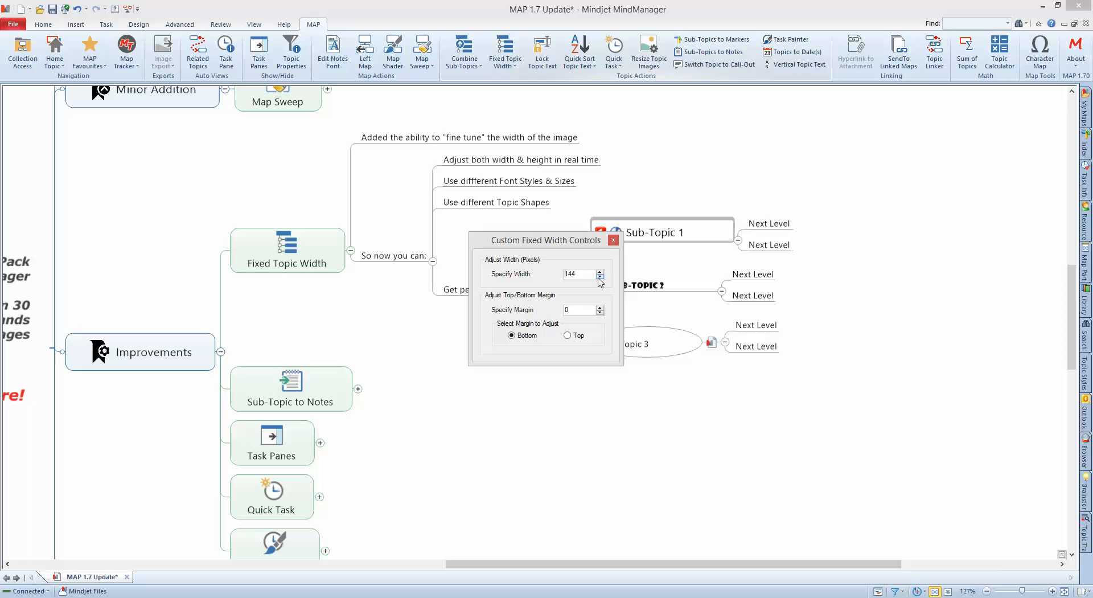
{"action": "left_click", "coordinate": [600, 278]}
{"action": "left_click", "coordinate": [599, 278]}
{"action": "left_click", "coordinate": [600, 277]}
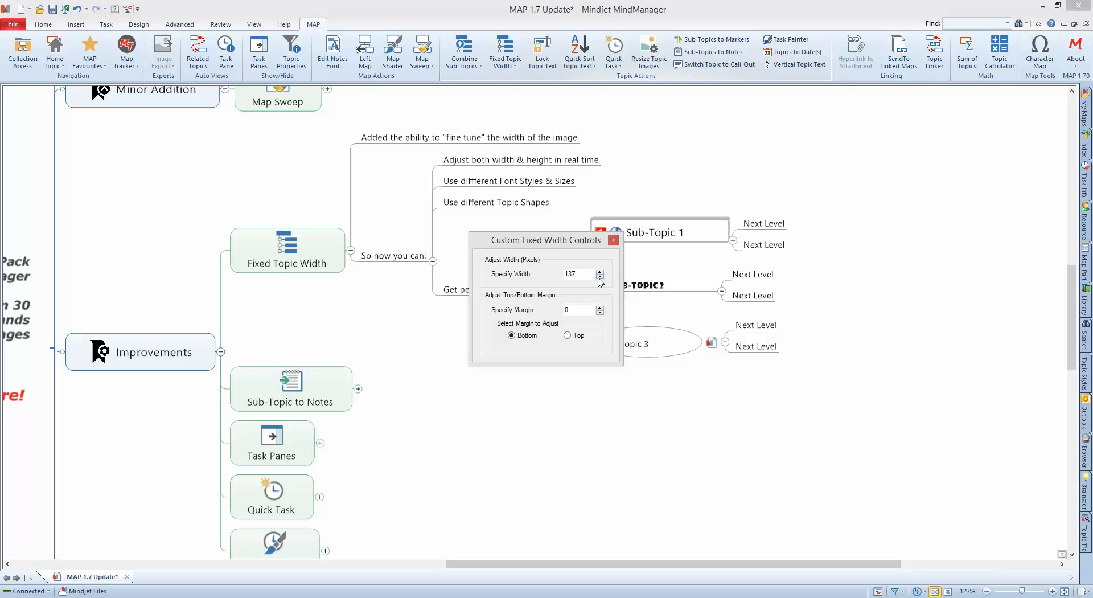
{"action": "left_click", "coordinate": [599, 278]}
{"action": "left_click", "coordinate": [599, 277]}
{"action": "left_click", "coordinate": [600, 278]}
{"action": "left_click", "coordinate": [599, 278]}
{"action": "left_click", "coordinate": [599, 278]}
{"action": "left_click", "coordinate": [600, 278]}
{"action": "left_click", "coordinate": [599, 277]}
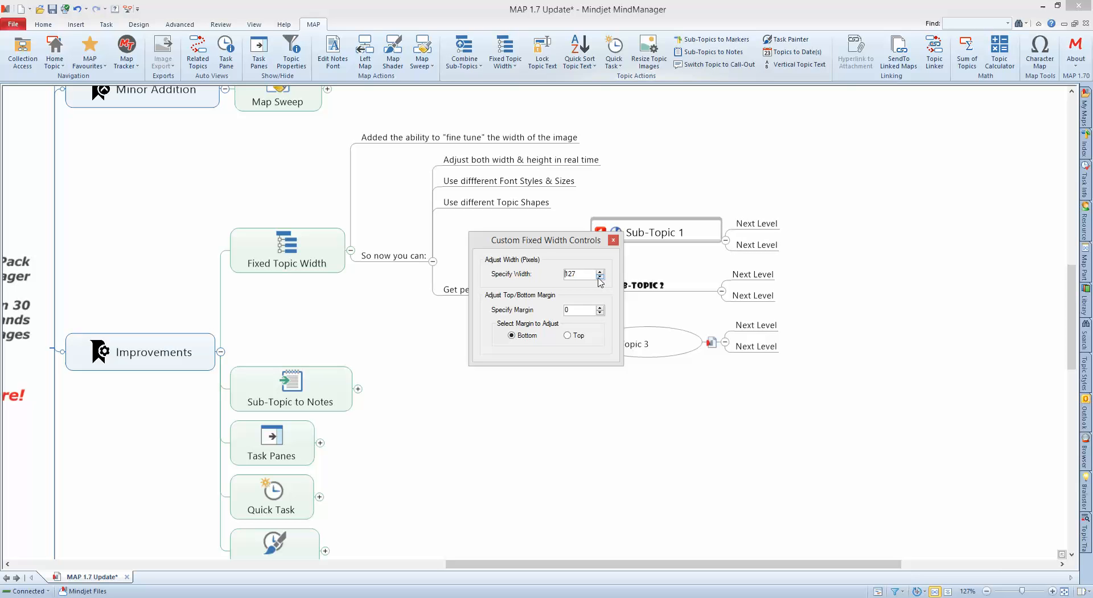
{"action": "left_click", "coordinate": [600, 278]}
{"action": "left_click", "coordinate": [600, 278]}
{"action": "left_click", "coordinate": [600, 277]}
{"action": "left_click", "coordinate": [599, 278]}
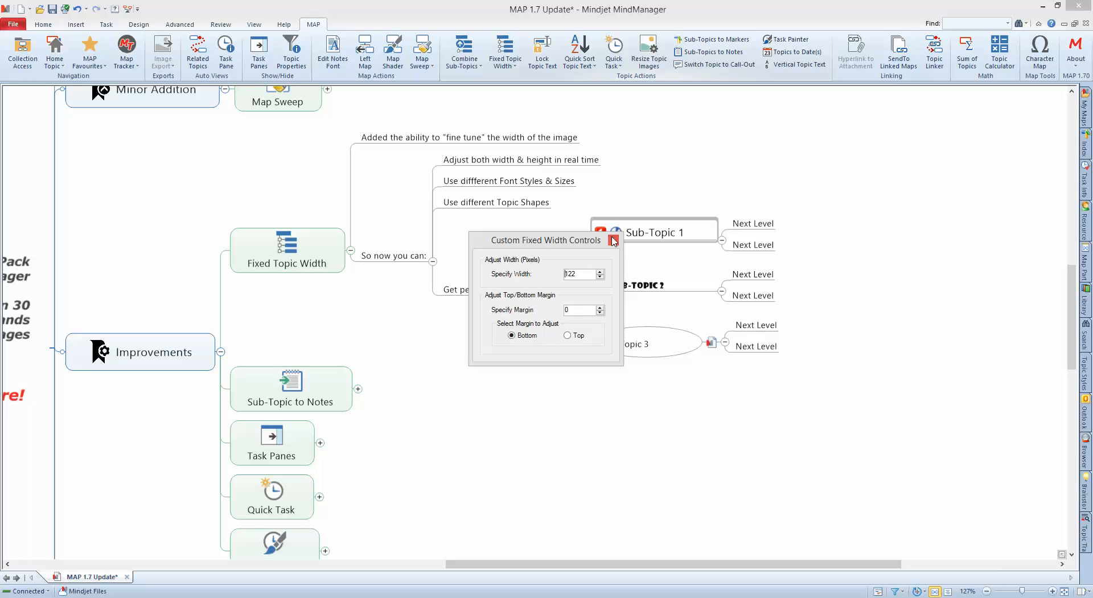
{"action": "left_click", "coordinate": [613, 239]}
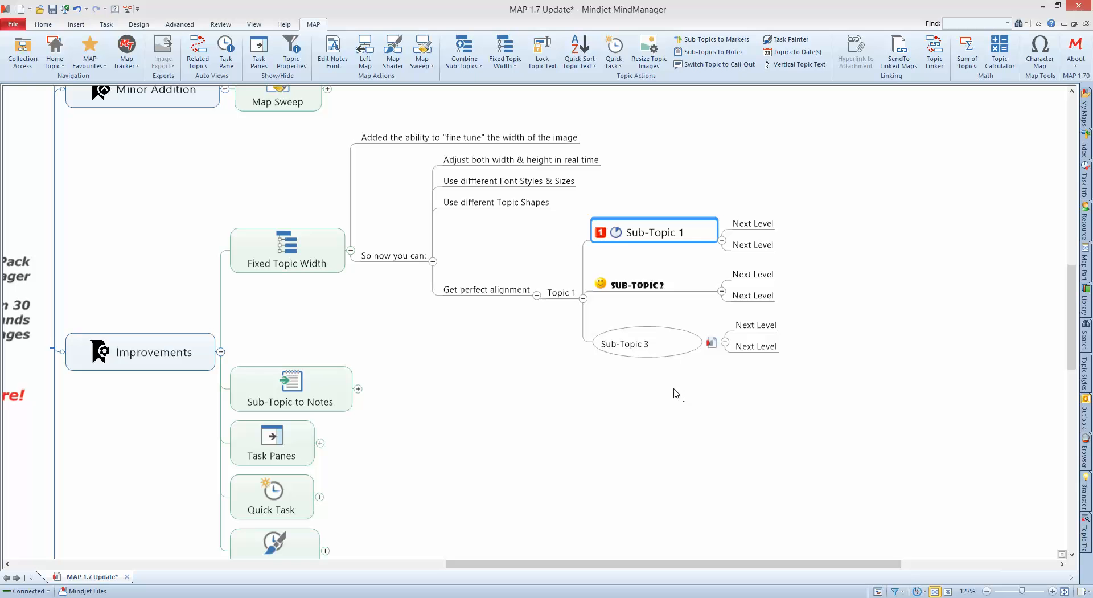
Increase the bottom margin of the oval Sub-Topic 3 in the custom fixed width controls and close them
{"action": "left_click", "coordinate": [649, 345]}
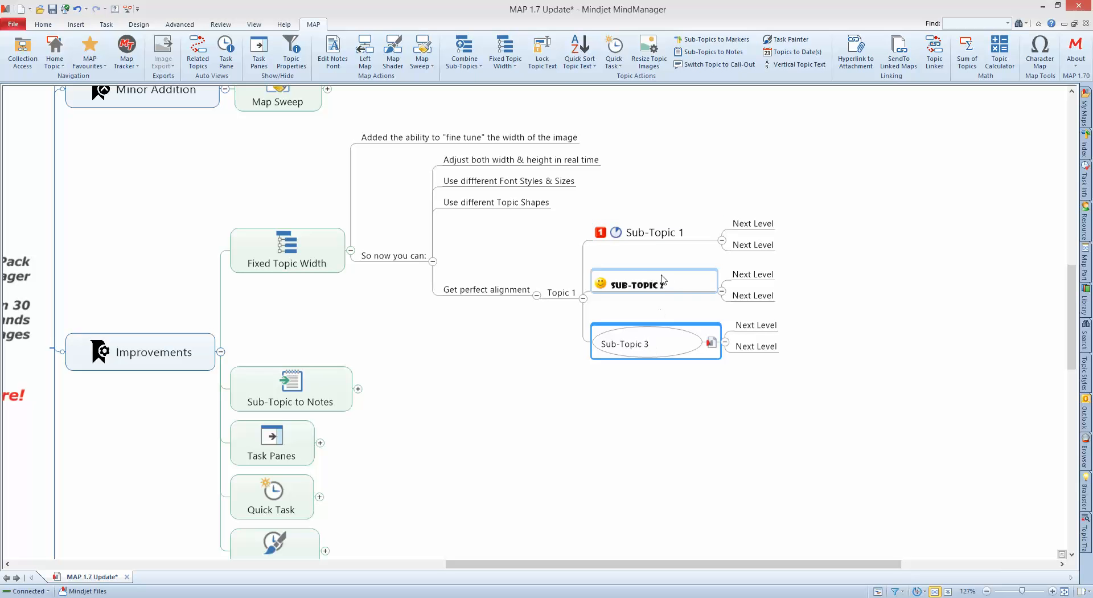
{"action": "left_click", "coordinate": [505, 49]}
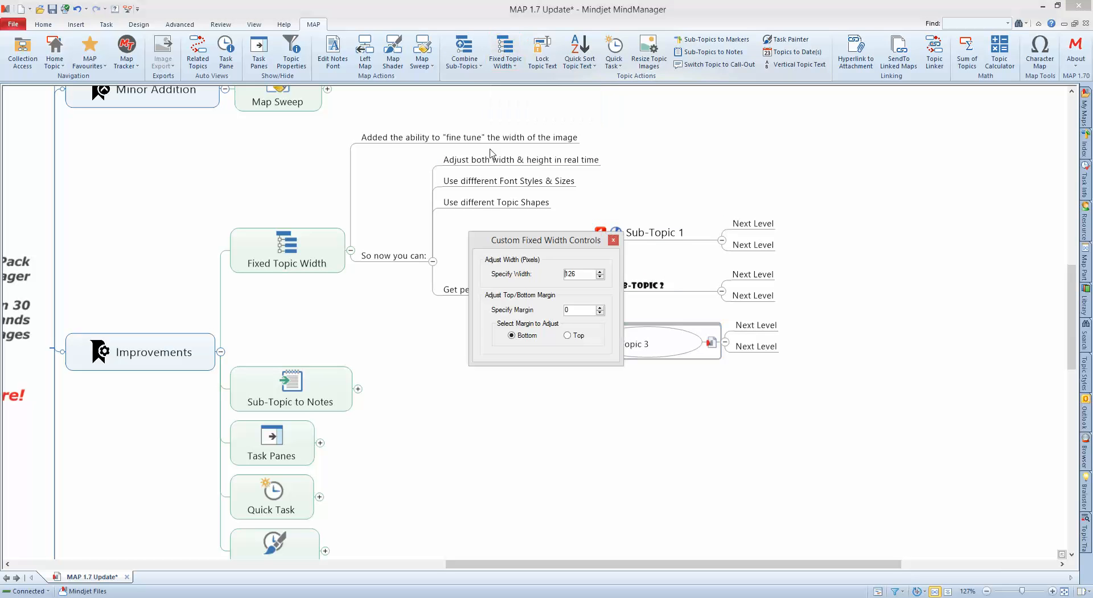
{"action": "left_click_drag", "start_coordinate": [525, 244], "coordinate": [460, 238]}
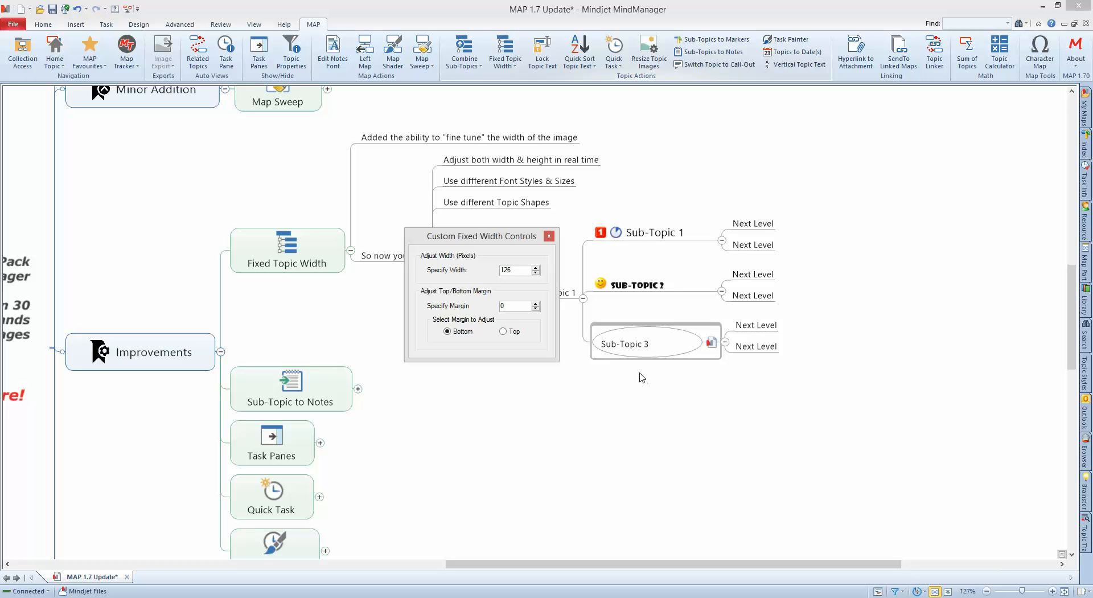
{"action": "left_click", "coordinate": [535, 309]}
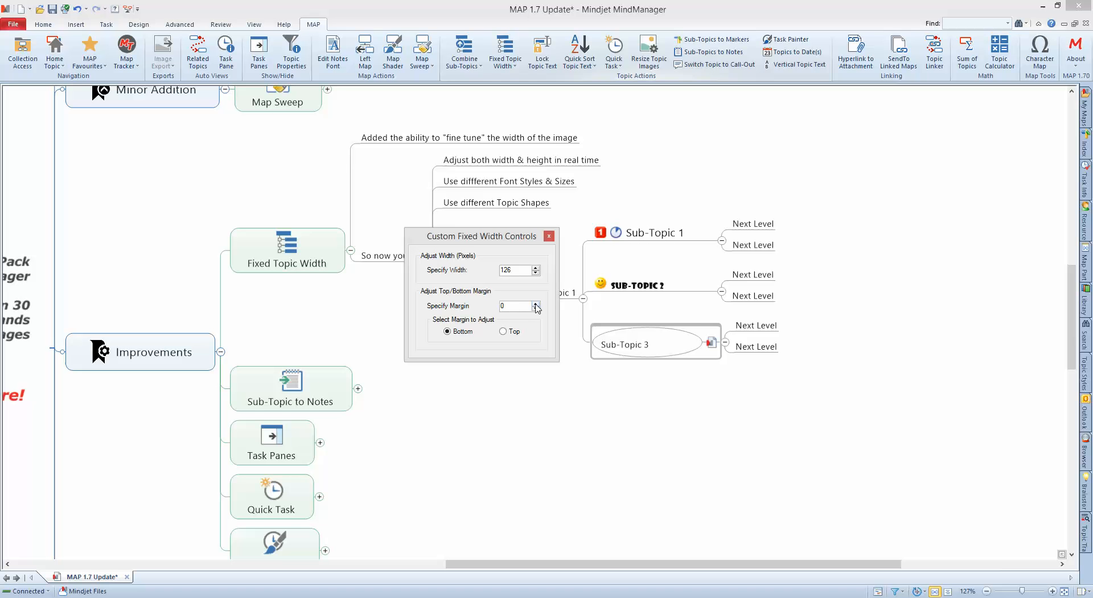
{"action": "left_click", "coordinate": [535, 305]}
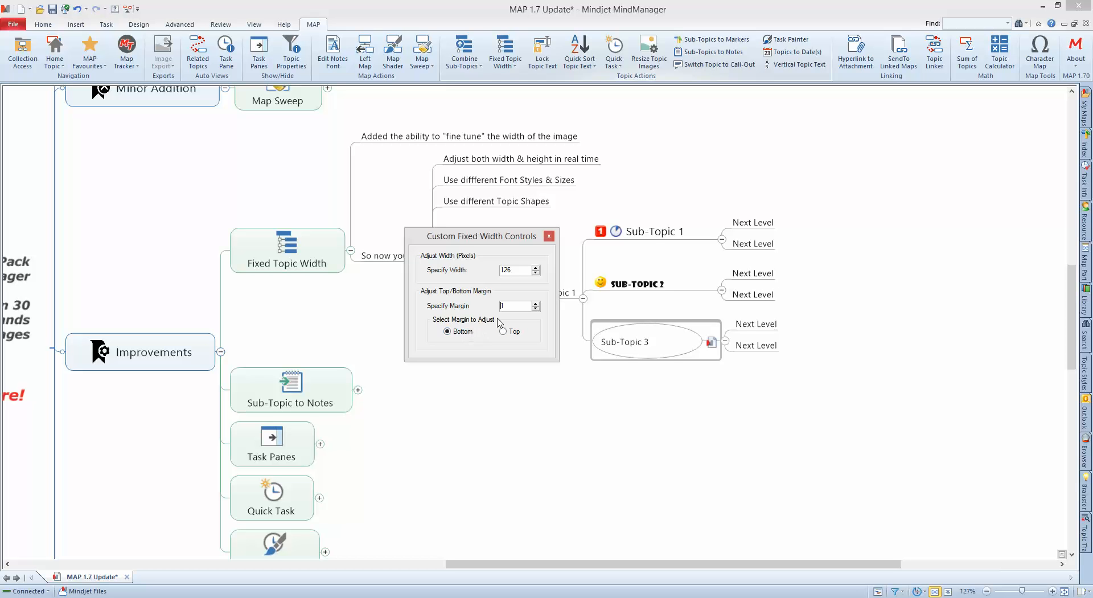
{"action": "left_click", "coordinate": [549, 235]}
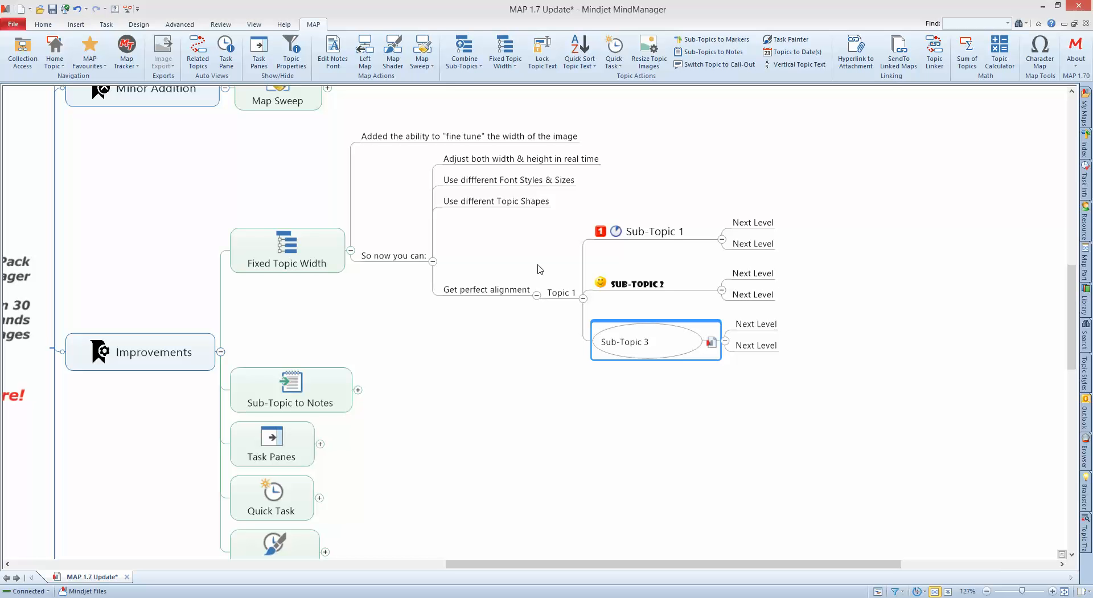
Collapse the Fixed Topic Width branch and expand Sub-Topic to Notes down to the examples under "So now:"
{"action": "left_click", "coordinate": [433, 262]}
{"action": "left_click", "coordinate": [351, 246]}
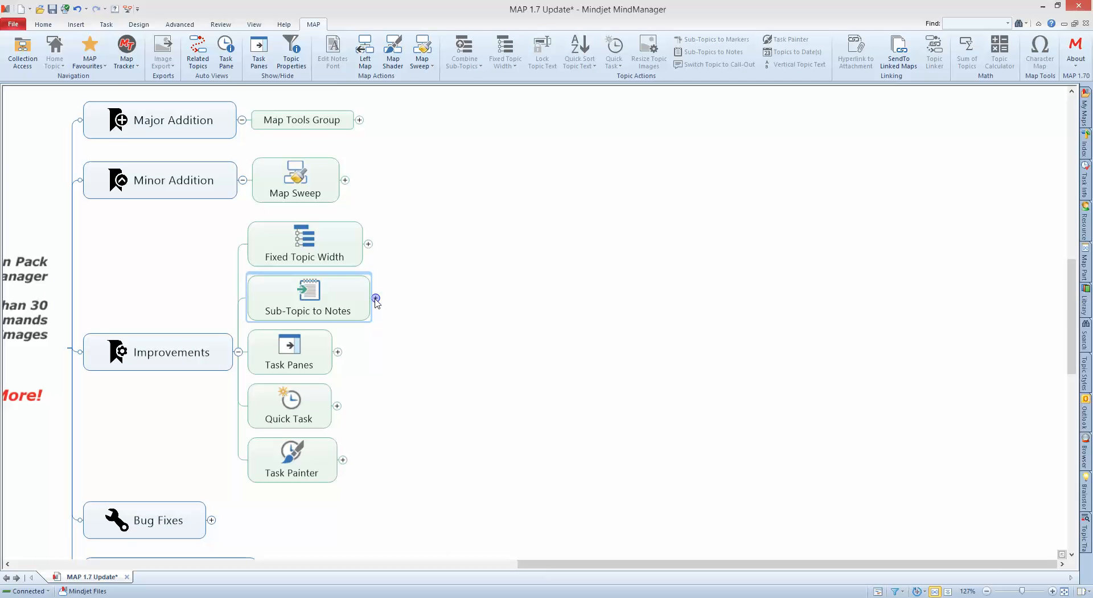
{"action": "left_click", "coordinate": [376, 297]}
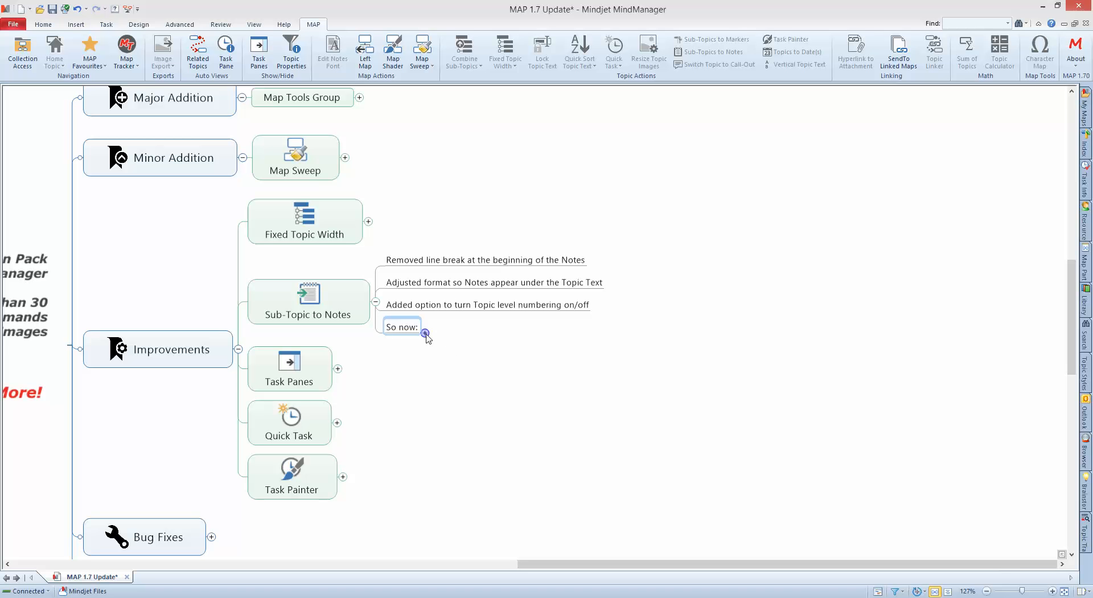
{"action": "left_click", "coordinate": [425, 333]}
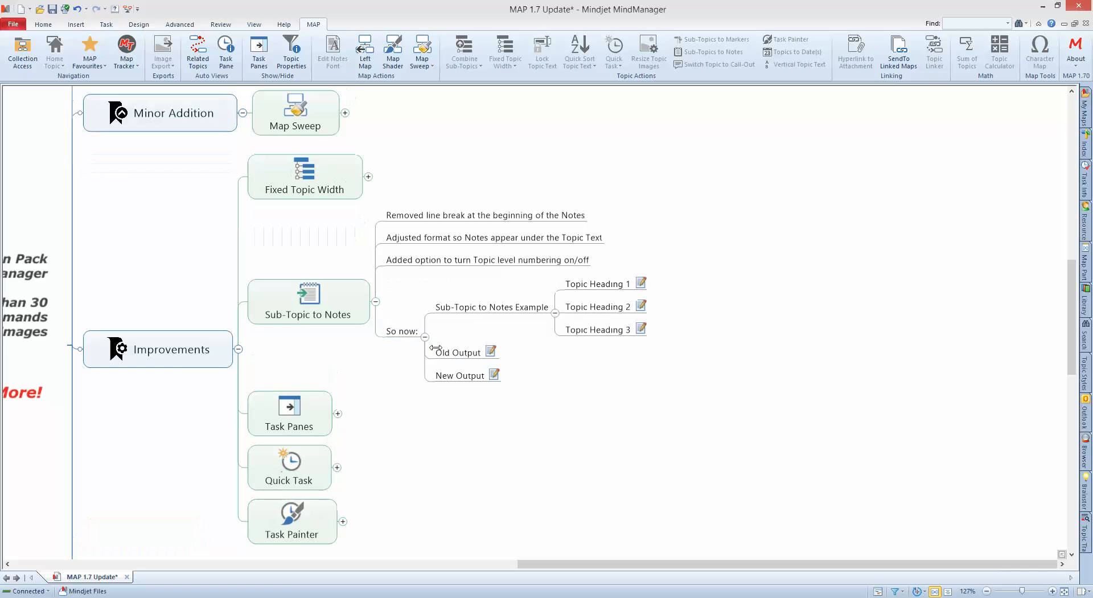
Compare the topic notes of Old Output with those of New Output
{"action": "left_click_drag", "start_coordinate": [576, 383], "coordinate": [607, 374]}
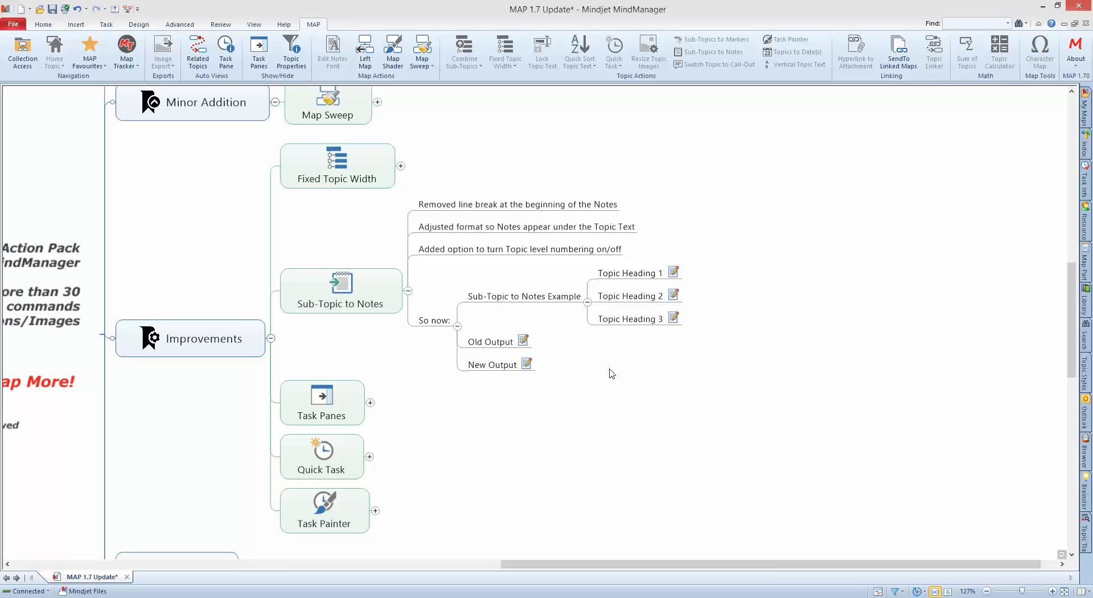
{"action": "left_click", "coordinate": [523, 341]}
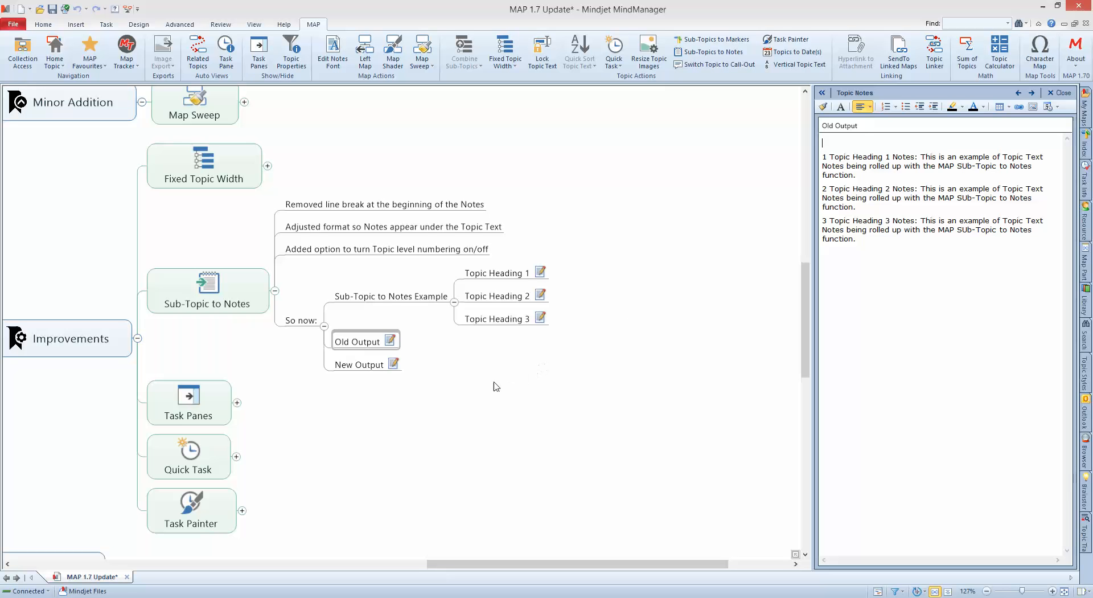
{"action": "left_click", "coordinate": [393, 365]}
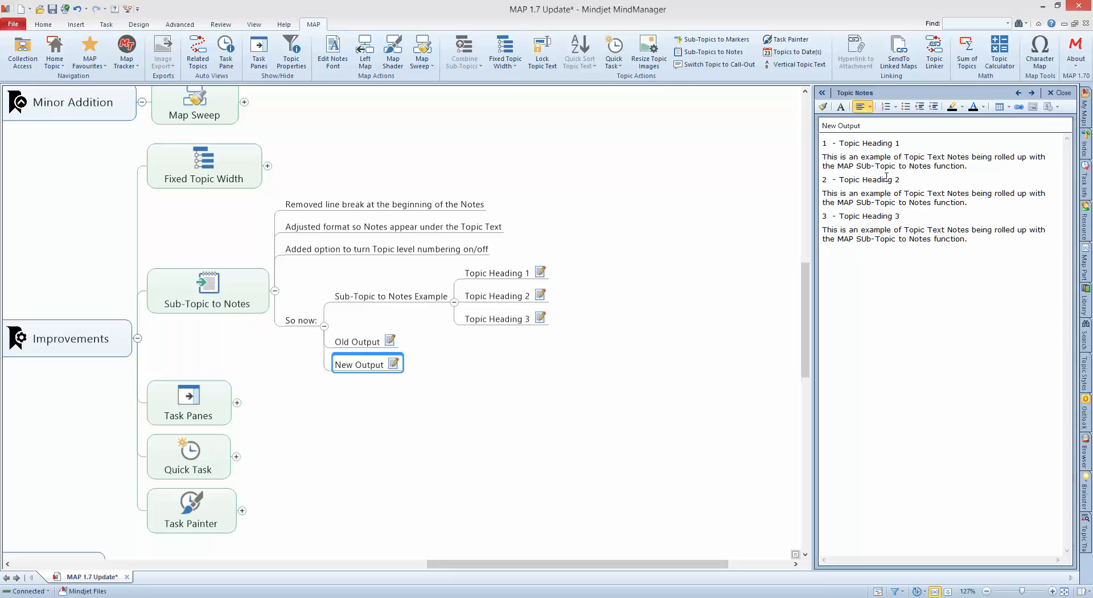
Check the "Use Numbering for Sub-Topics to Notes" option in the general MAP Settings and close the settings
{"action": "left_click", "coordinate": [1076, 50]}
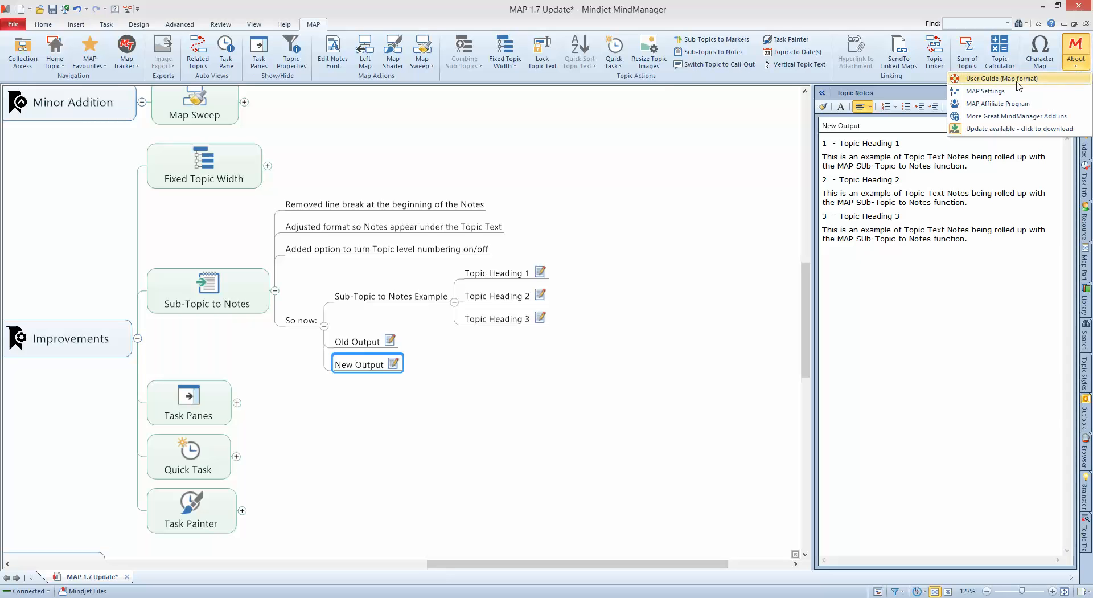
{"action": "left_click", "coordinate": [999, 92]}
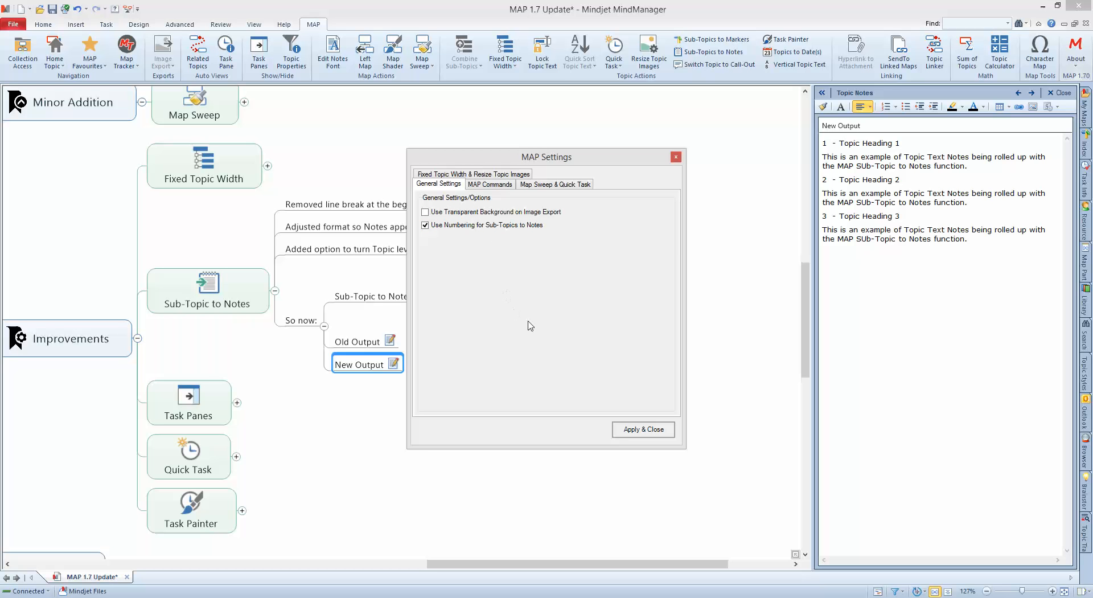
{"action": "left_click", "coordinate": [636, 430]}
Collapse the Sub-Topic to Notes branch and close the topic notes
{"action": "left_click", "coordinate": [301, 313]}
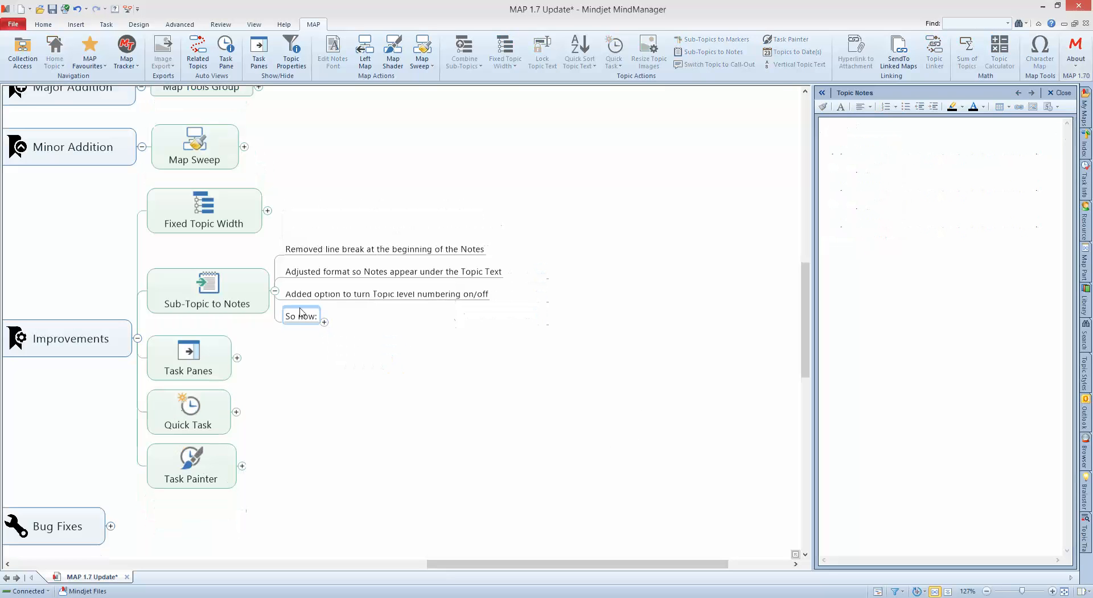
{"action": "left_click", "coordinate": [275, 290]}
{"action": "left_click_drag", "start_coordinate": [443, 393], "coordinate": [554, 346]}
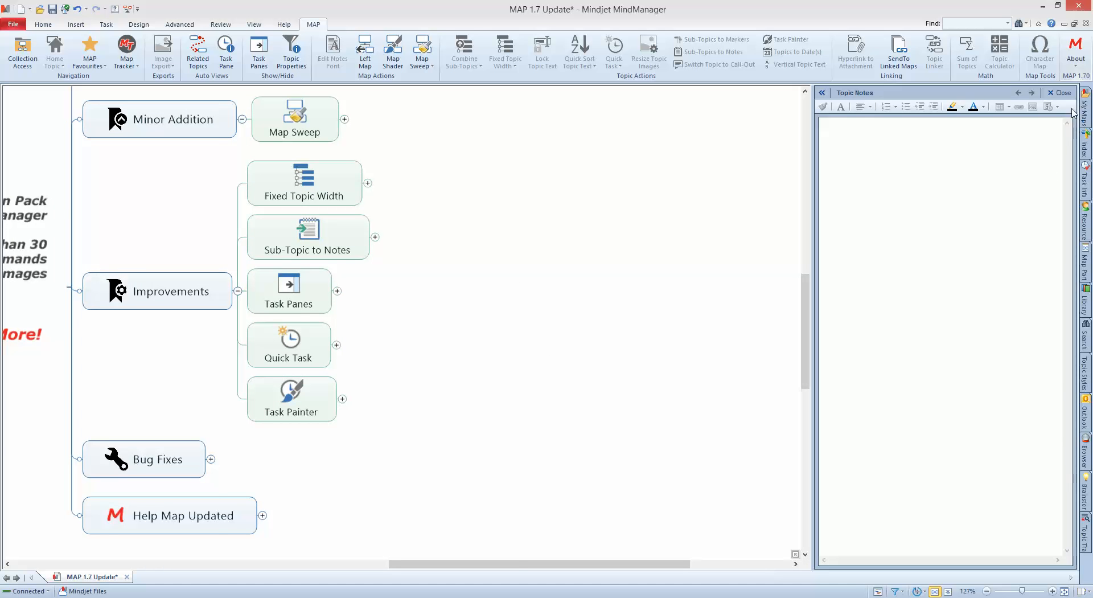
{"action": "left_click", "coordinate": [1058, 92]}
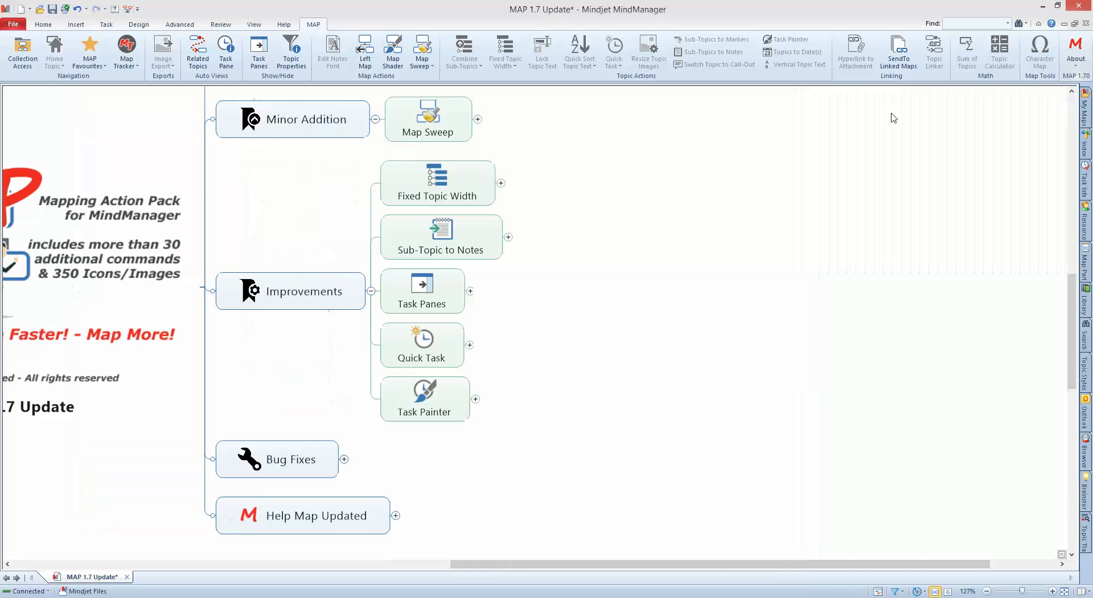
Expand the Task Panes branch and hide the Topic Styles, Map Parts and Task Info task panes
{"action": "left_click", "coordinate": [470, 291]}
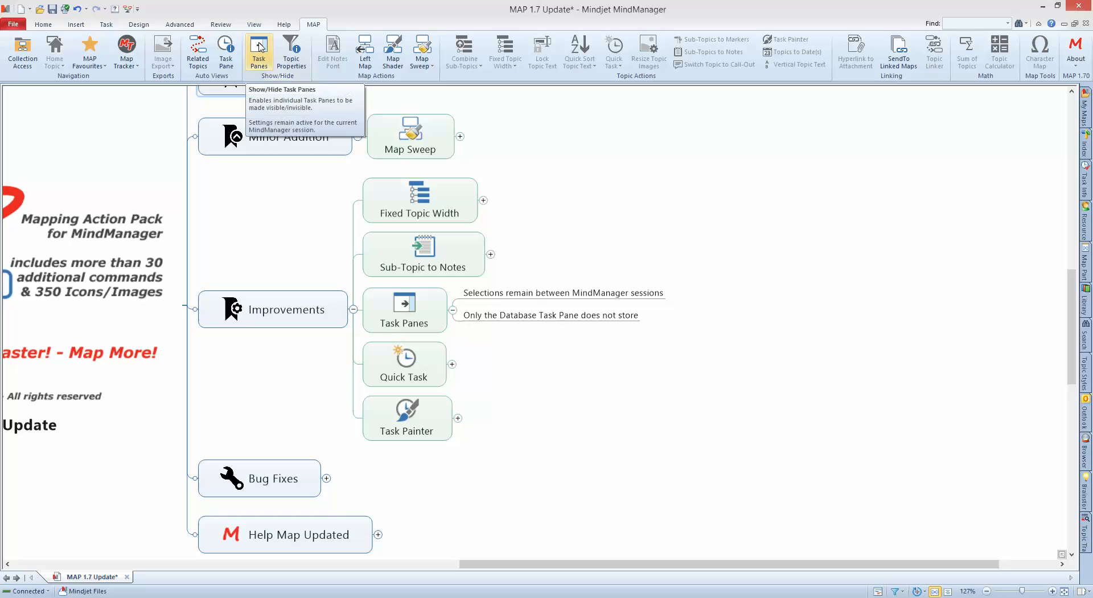
{"action": "left_click", "coordinate": [260, 47]}
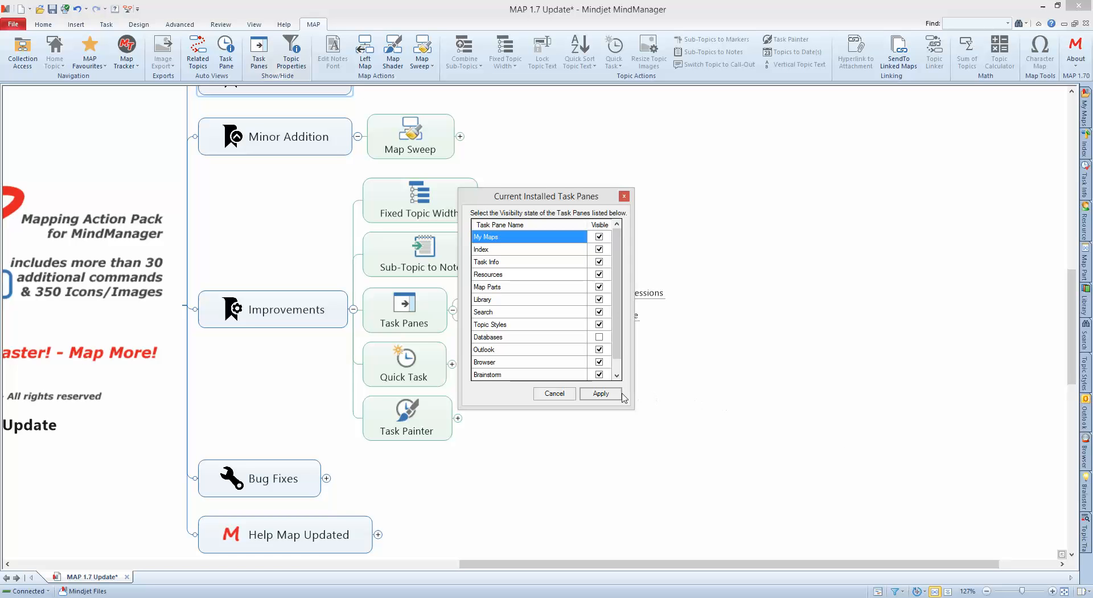
{"action": "left_click", "coordinate": [599, 324]}
{"action": "left_click", "coordinate": [599, 286]}
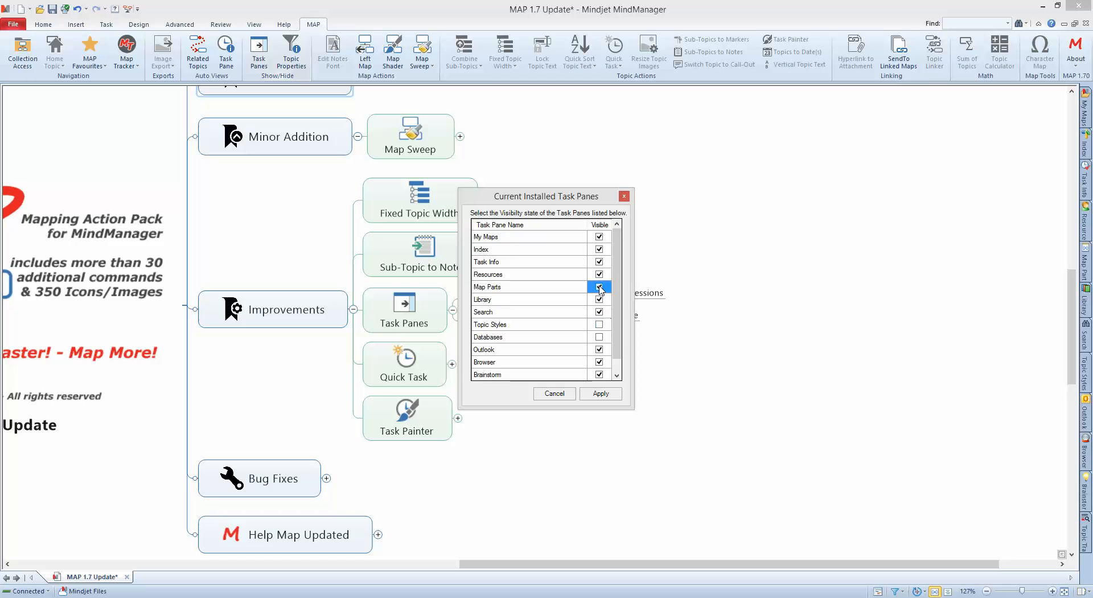
{"action": "left_click", "coordinate": [599, 261]}
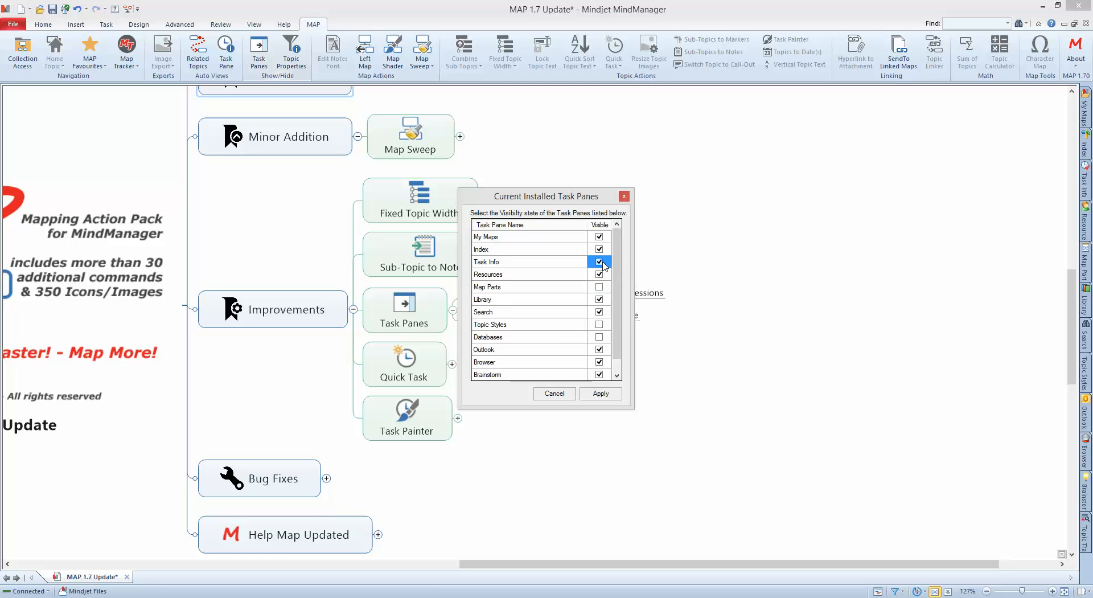
{"action": "left_click", "coordinate": [601, 393]}
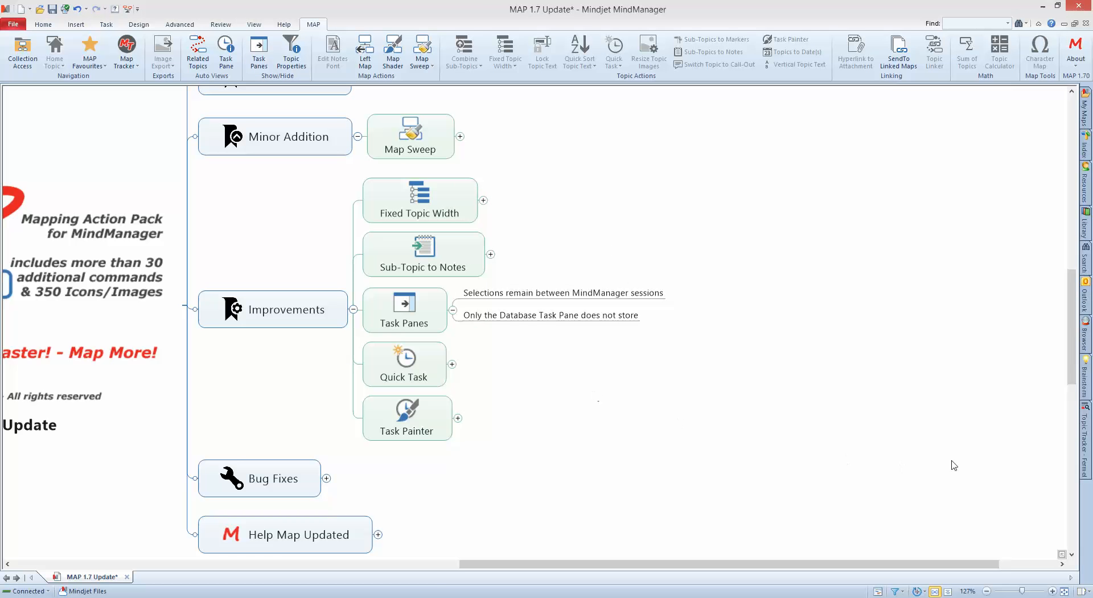